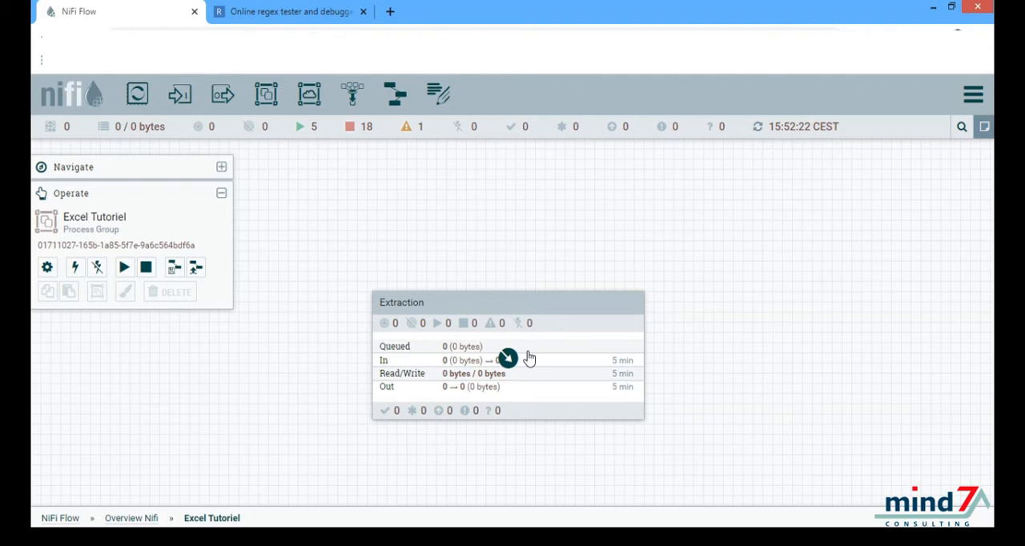
Step: Enter the Extraction process group and add a GetFile processor to its empty canvas
{"action": "double_click", "coordinate": [529, 358]}
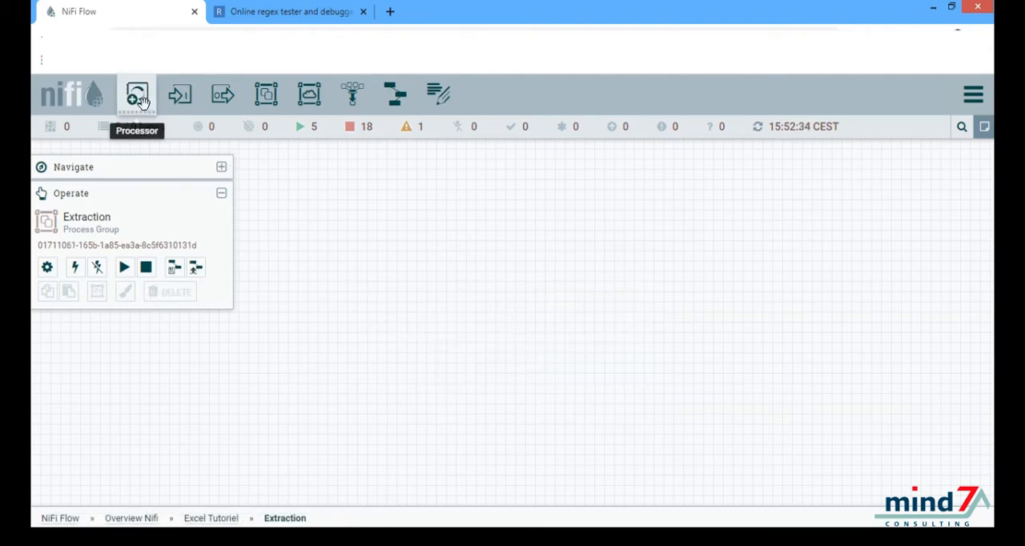
{"action": "left_click_drag", "start_coordinate": [141, 101], "coordinate": [368, 252]}
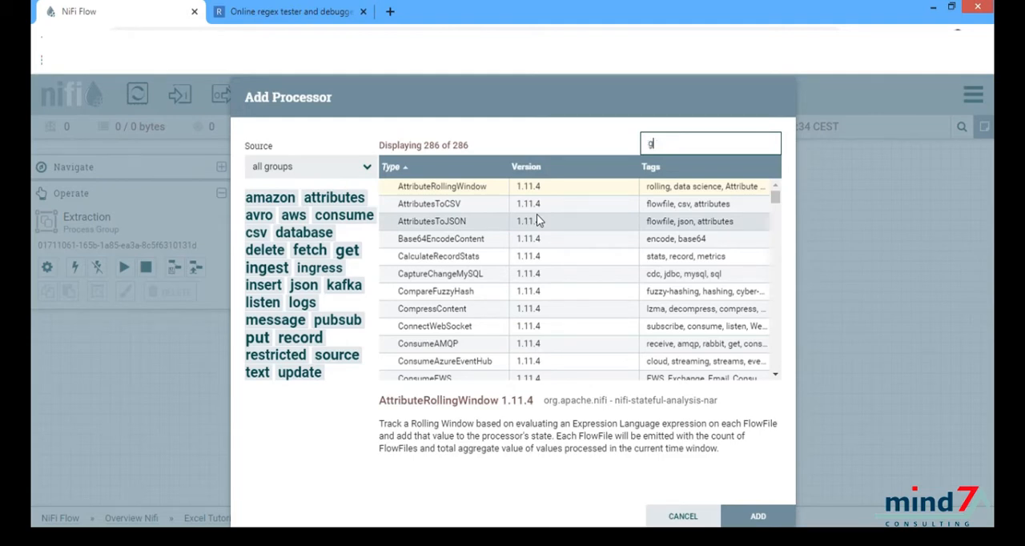
{"action": "type", "text": "getfile"}
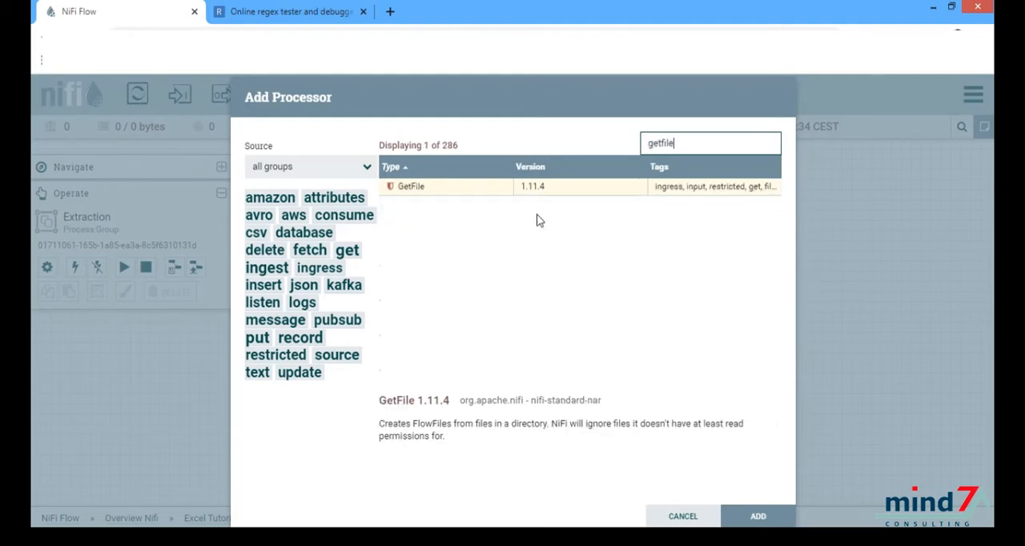
{"action": "left_click", "coordinate": [483, 196]}
{"action": "double_click", "coordinate": [483, 195]}
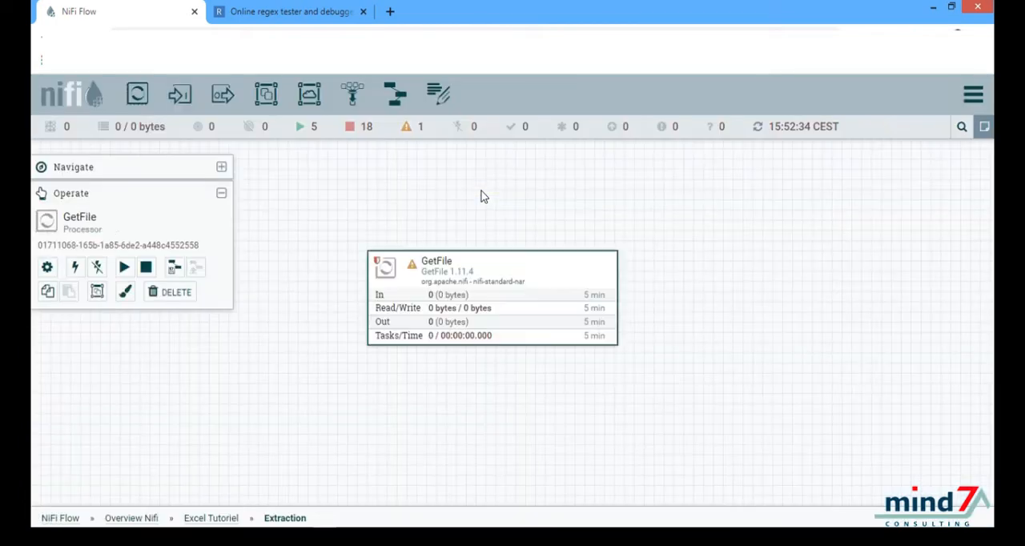
Step: Set GetFile's Input Directory to the path of the Tutoriel Excel folder, copied from the file explorer
{"action": "double_click", "coordinate": [485, 287]}
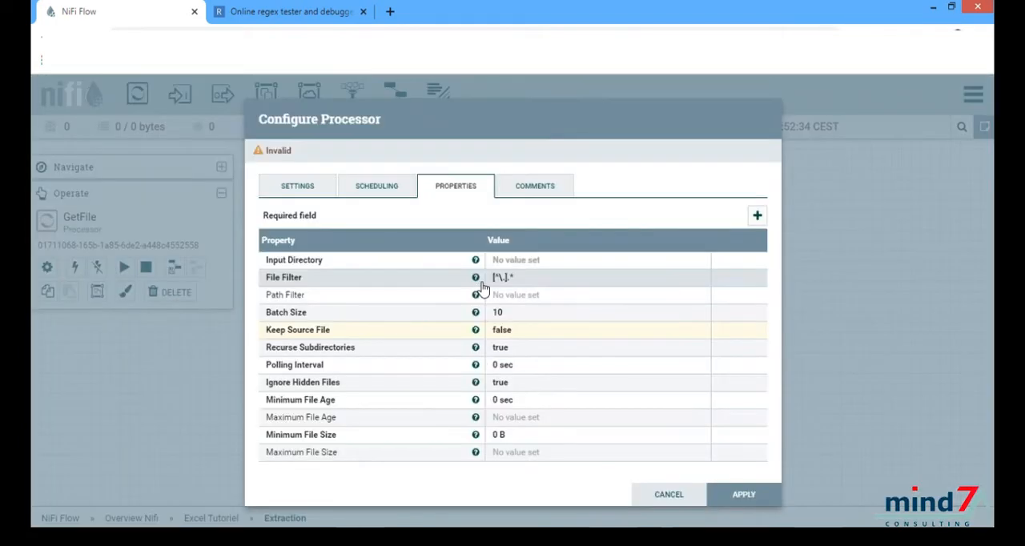
{"action": "left_click", "coordinate": [498, 266]}
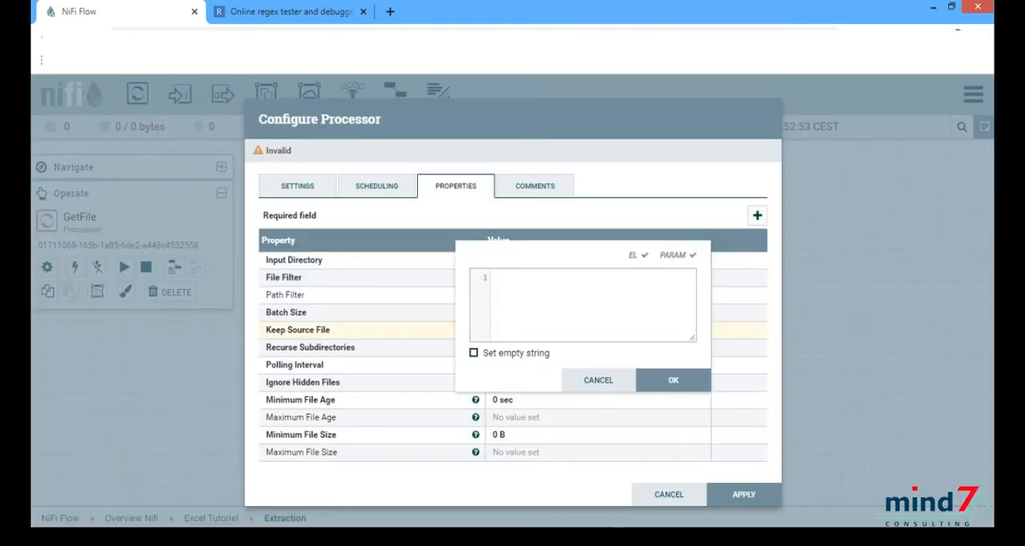
{"action": "key", "text": "alt+Tab"}
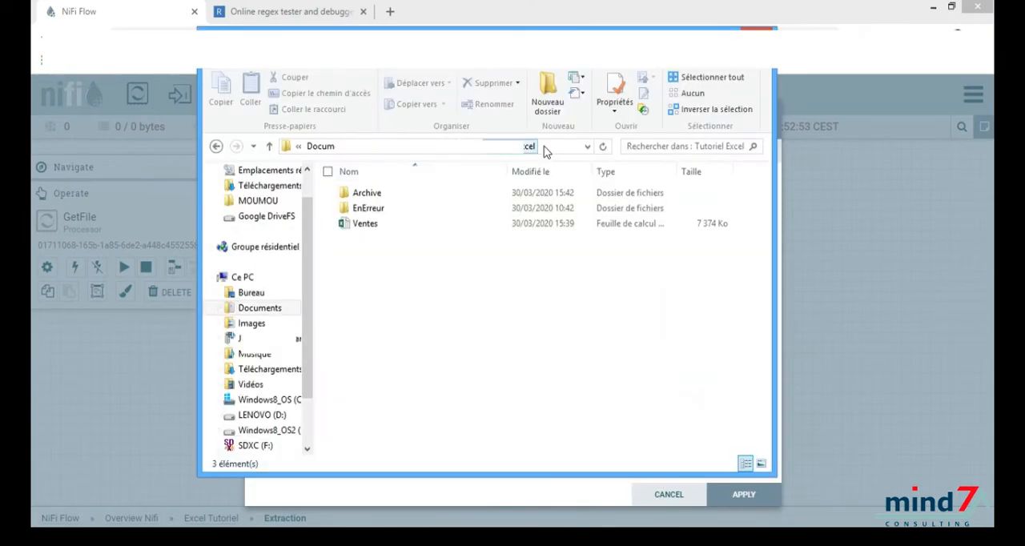
{"action": "left_click", "coordinate": [549, 146]}
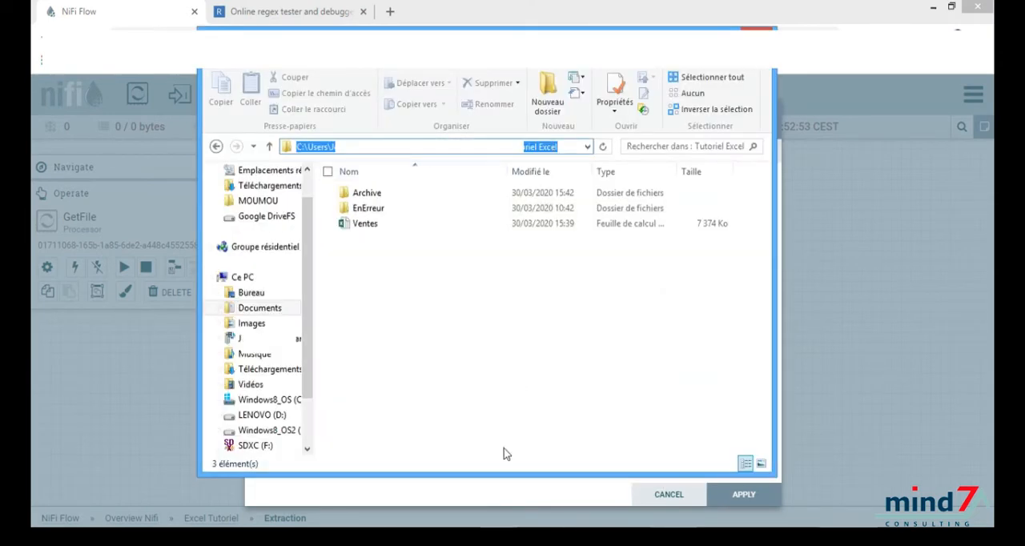
{"action": "left_click", "coordinate": [495, 490]}
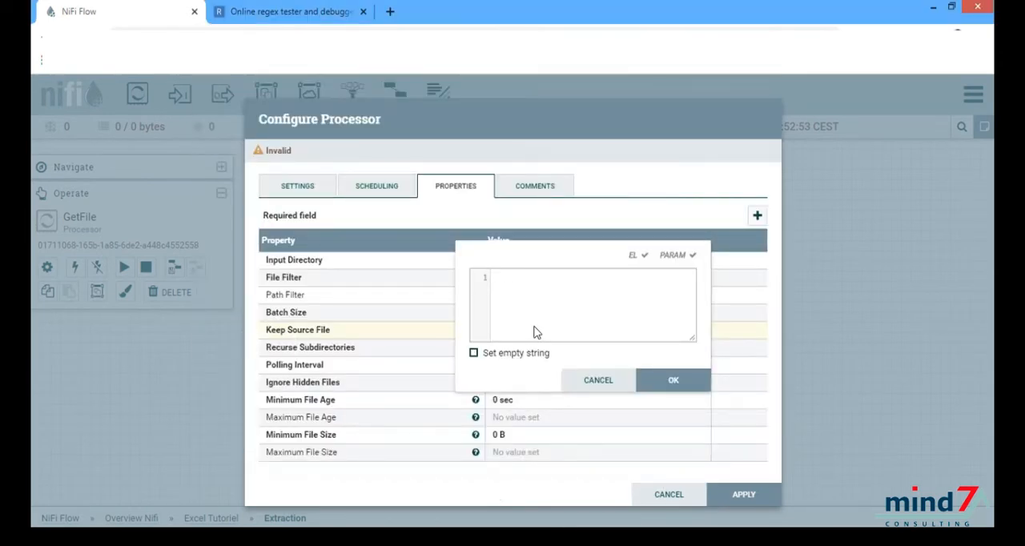
{"action": "key", "text": "ctrl+v"}
{"action": "left_click", "coordinate": [659, 381]}
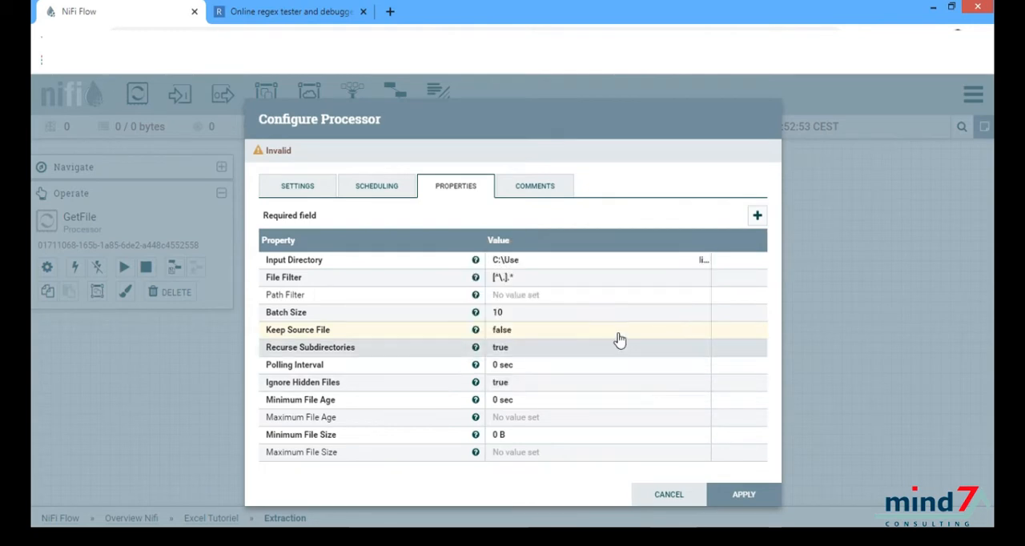
Step: Set GetFile's File Filter property to Ventes.xlsx
{"action": "left_click", "coordinate": [526, 282]}
{"action": "type", "text": "Ventes.xlsx"}
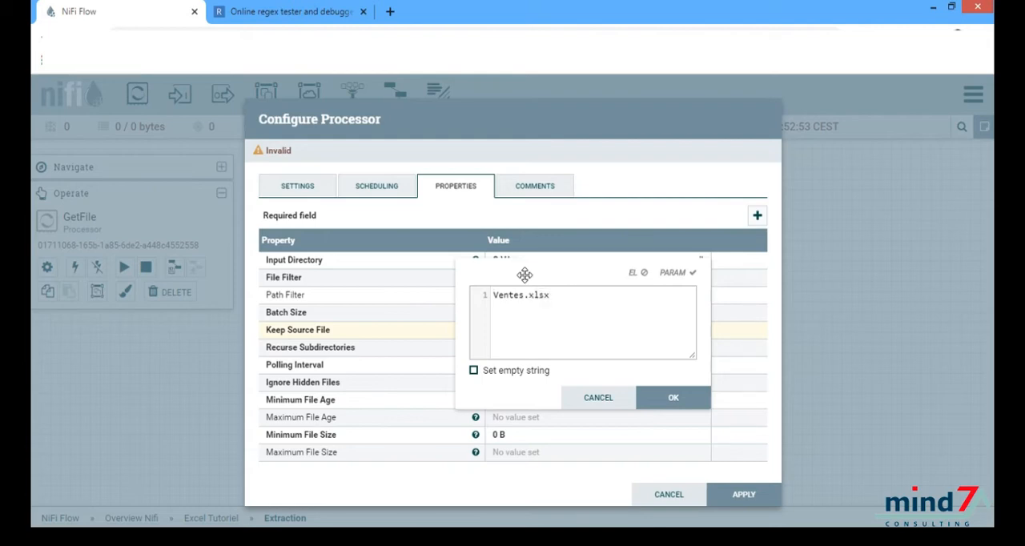
{"action": "left_click", "coordinate": [661, 398]}
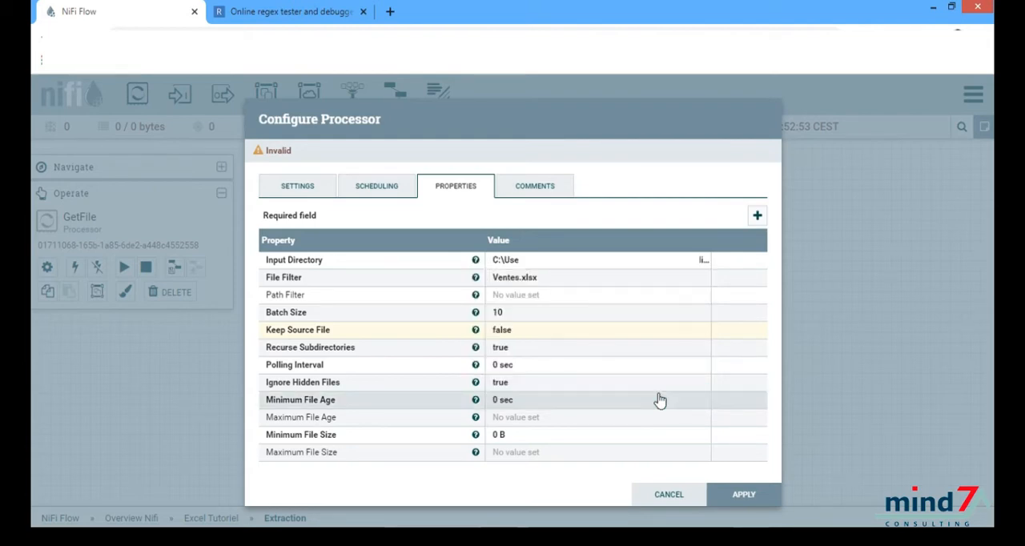
Step: Set Recurse Subdirectories to false and apply the GetFile configuration
{"action": "left_click", "coordinate": [565, 353]}
{"action": "left_click", "coordinate": [565, 352]}
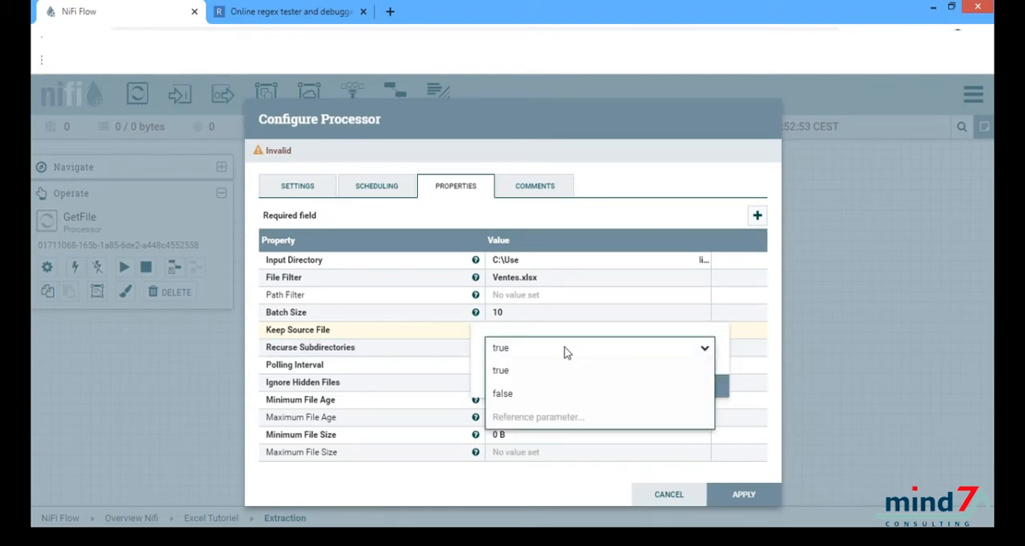
{"action": "left_click", "coordinate": [559, 396]}
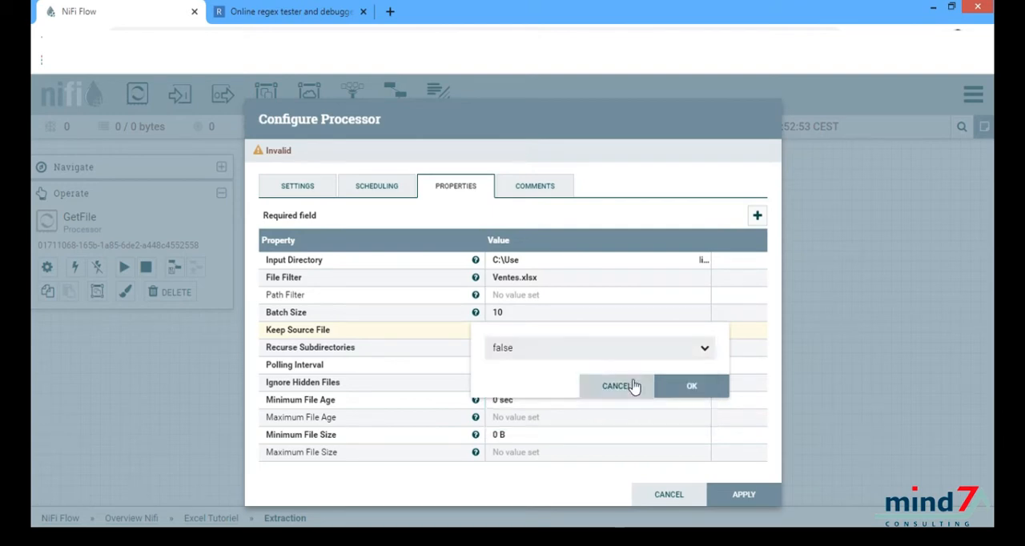
{"action": "left_click", "coordinate": [694, 384]}
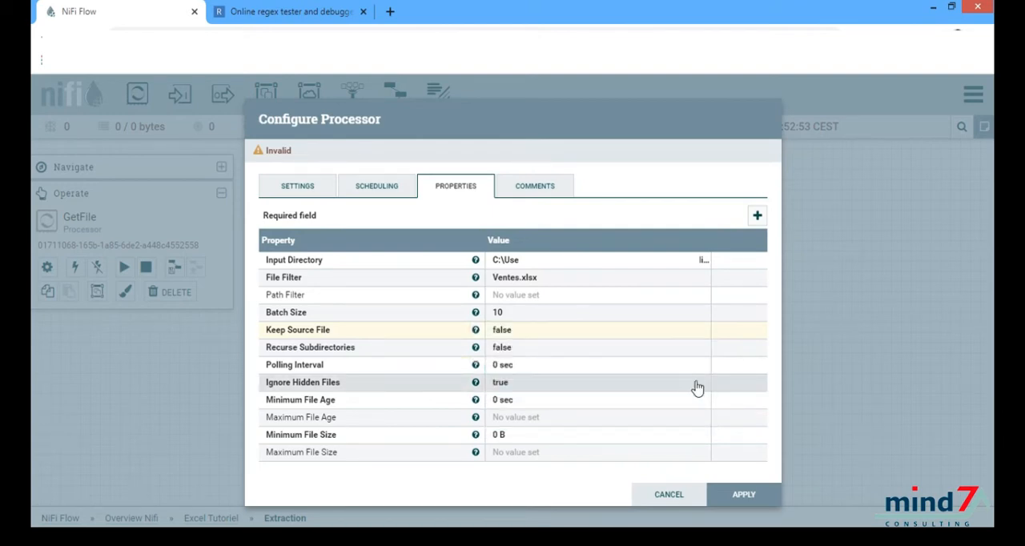
{"action": "left_click", "coordinate": [728, 496]}
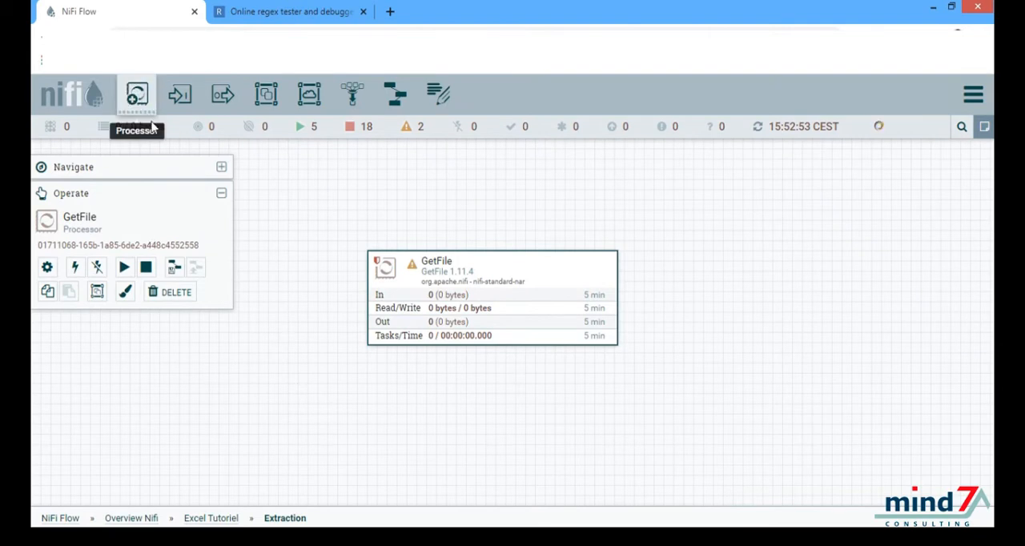
Step: Add a ConvertExcelToCSVProcessor to the canvas and align it directly below GetFile
{"action": "left_click_drag", "start_coordinate": [152, 123], "coordinate": [461, 442]}
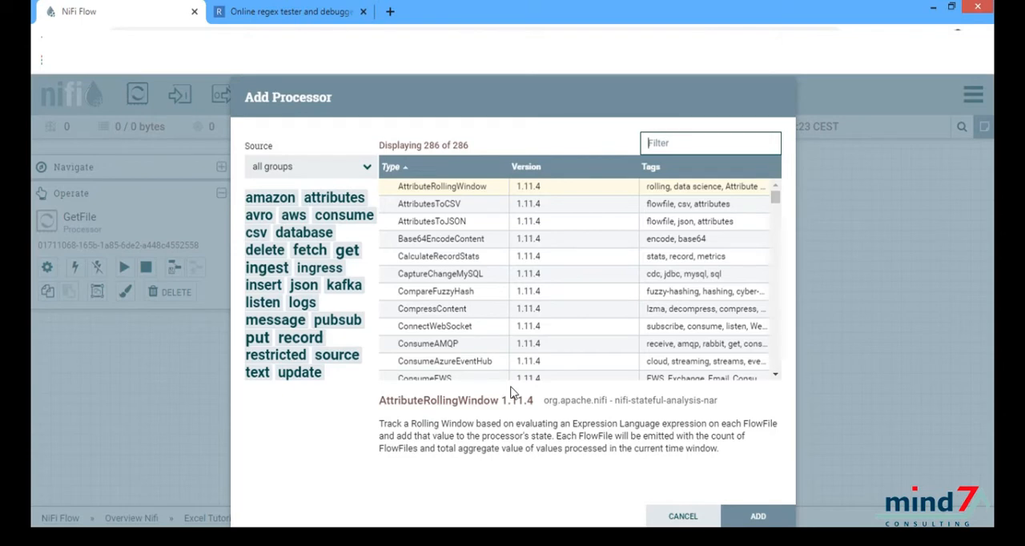
{"action": "type", "text": "e"}
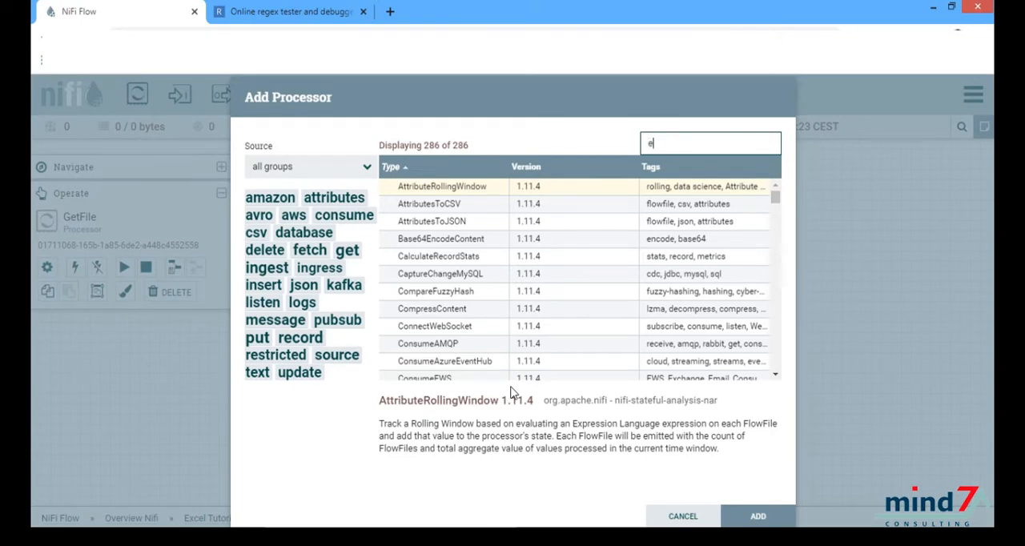
{"action": "type", "text": "xcel"}
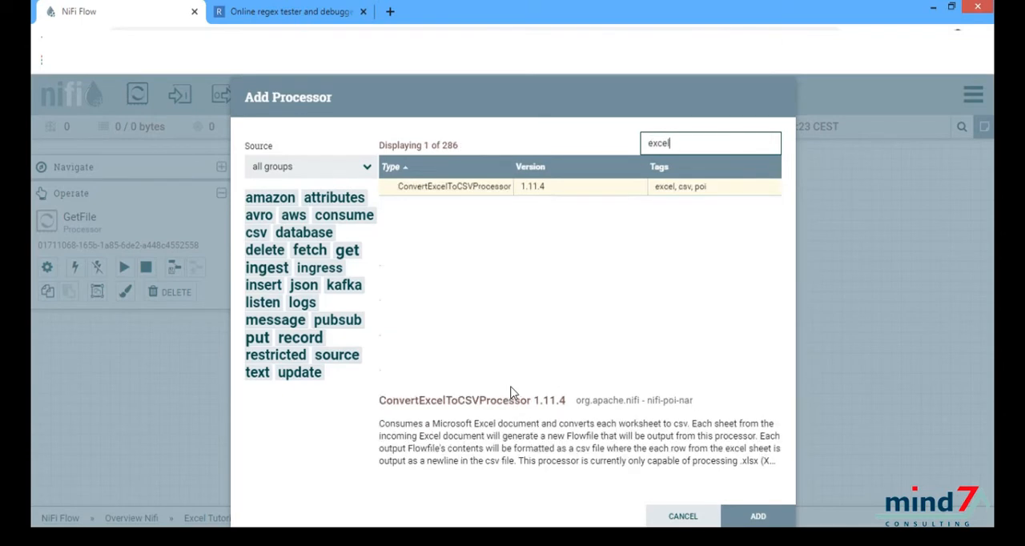
{"action": "left_click", "coordinate": [461, 192]}
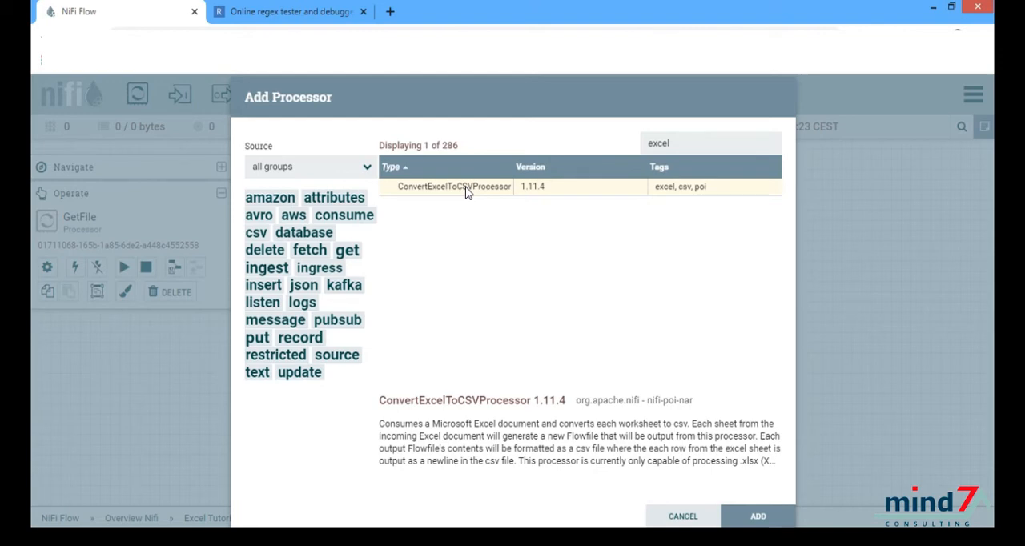
{"action": "double_click", "coordinate": [467, 188]}
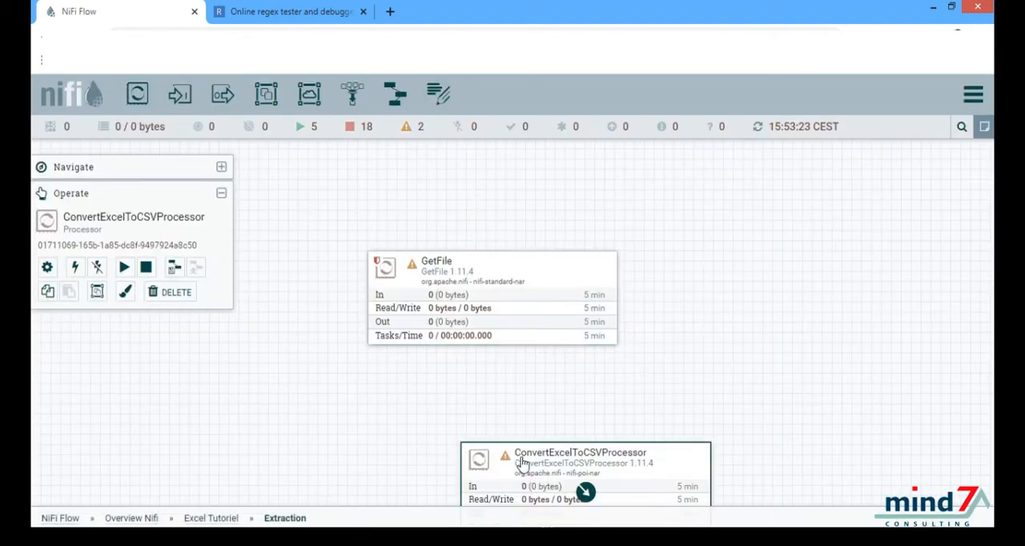
{"action": "left_click_drag", "start_coordinate": [522, 463], "coordinate": [426, 467]}
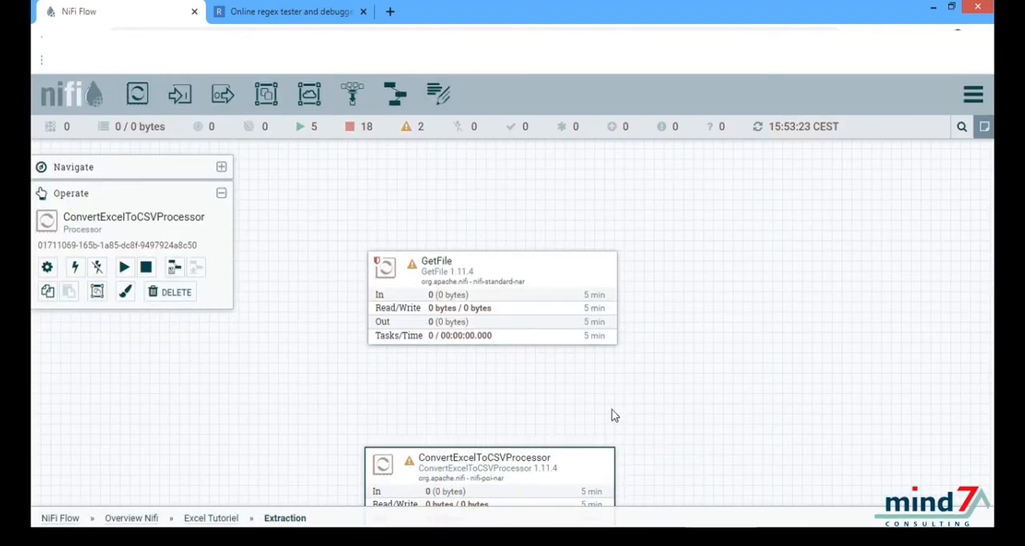
{"action": "left_click_drag", "start_coordinate": [612, 410], "coordinate": [659, 306]}
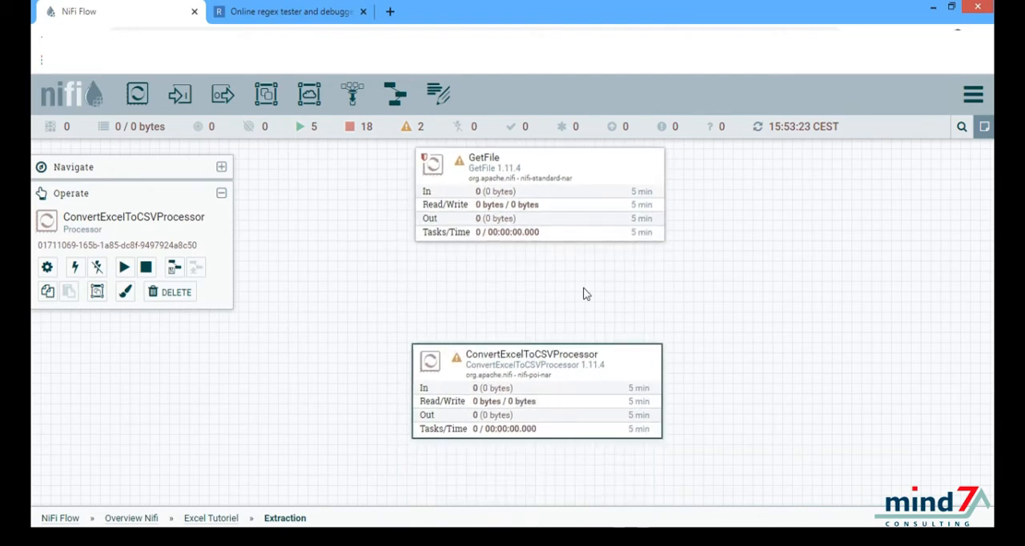
Step: Configure ConvertExcelToCSVProcessor to automatically terminate the failure relationship, review its CSV properties and apply the configuration
{"action": "double_click", "coordinate": [521, 391]}
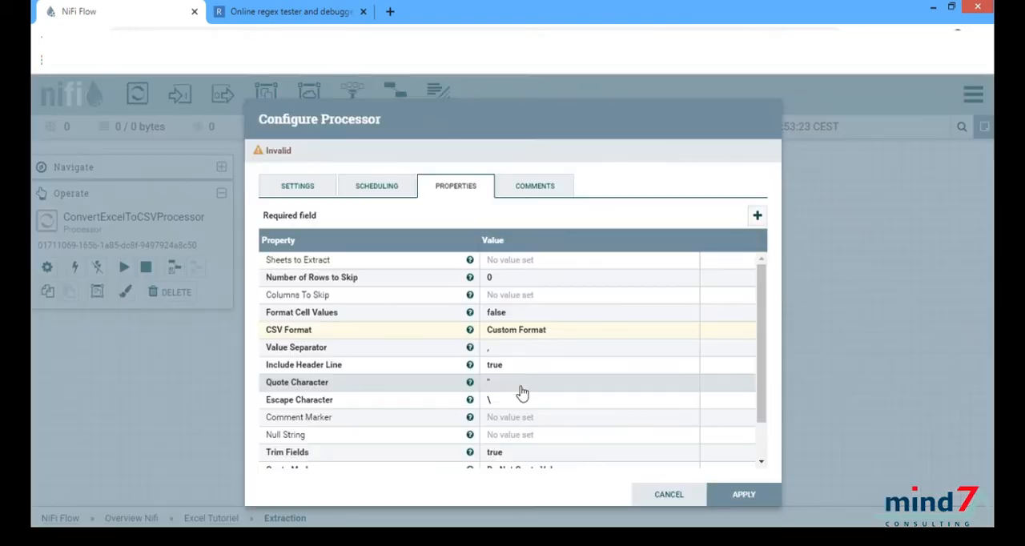
{"action": "left_click", "coordinate": [303, 195]}
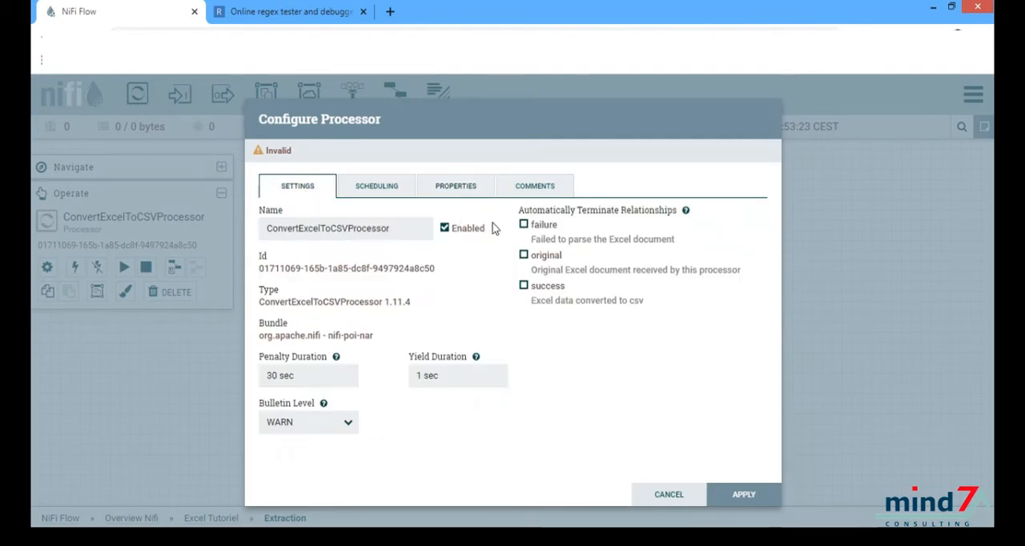
{"action": "left_click", "coordinate": [524, 226]}
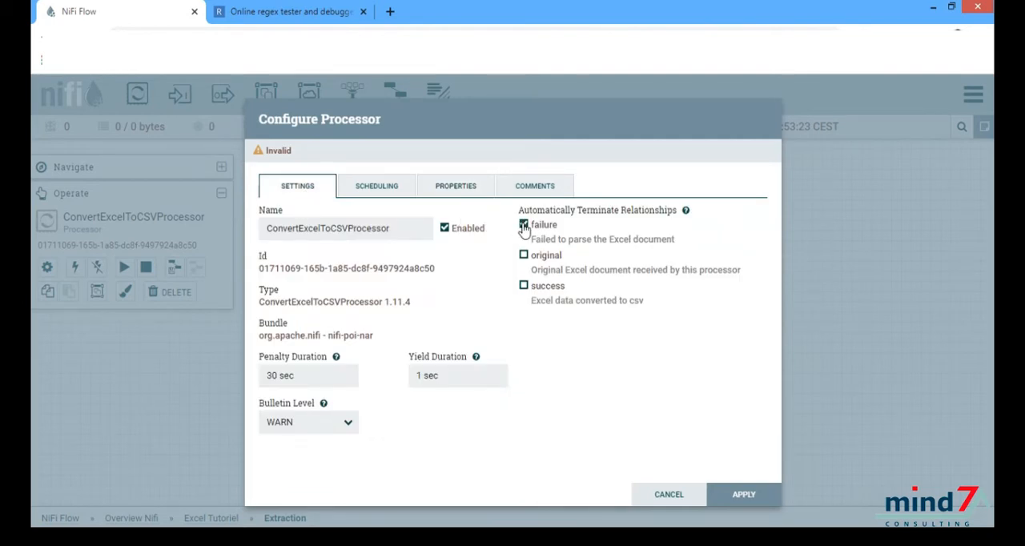
{"action": "left_click", "coordinate": [440, 191]}
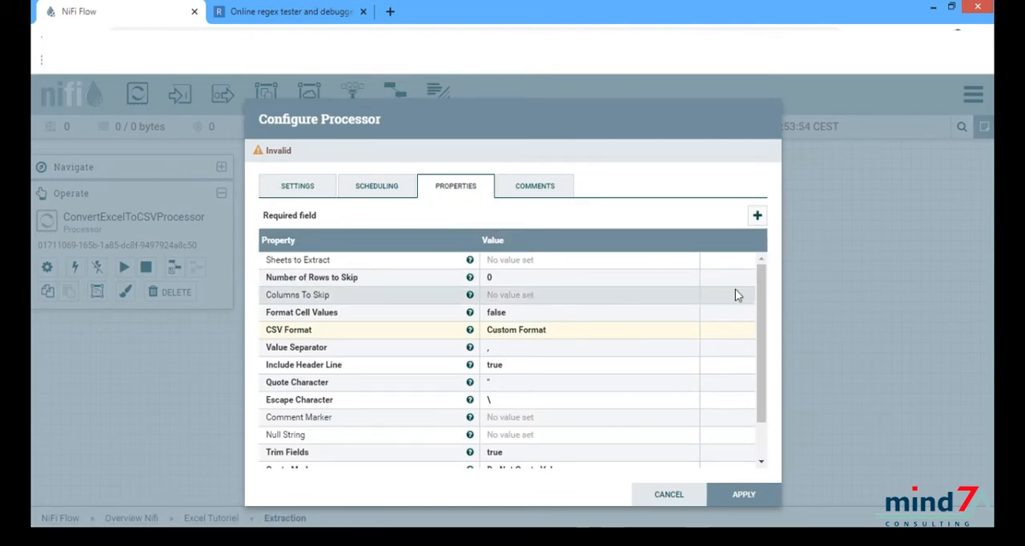
{"action": "left_click_drag", "start_coordinate": [759, 300], "coordinate": [765, 359]}
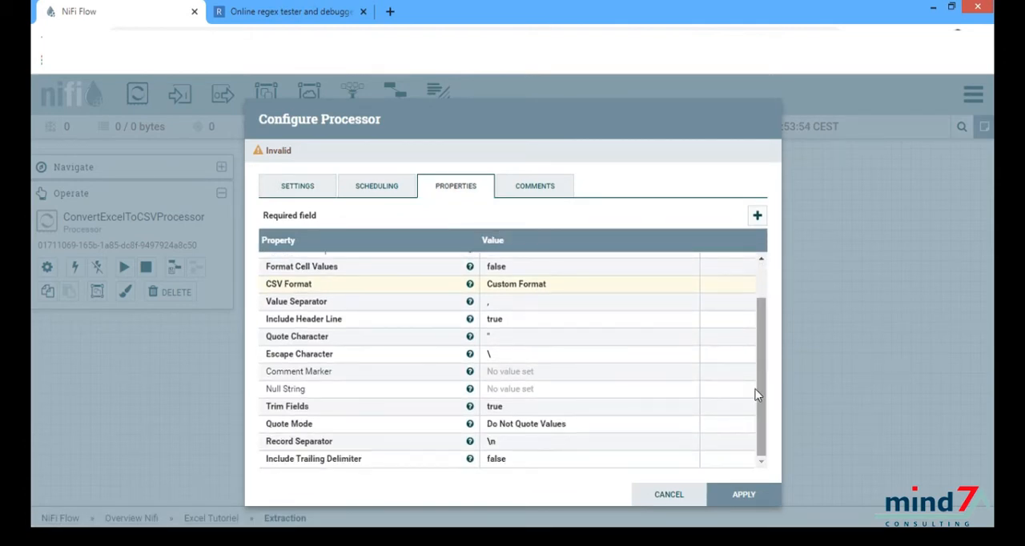
{"action": "left_click", "coordinate": [733, 494]}
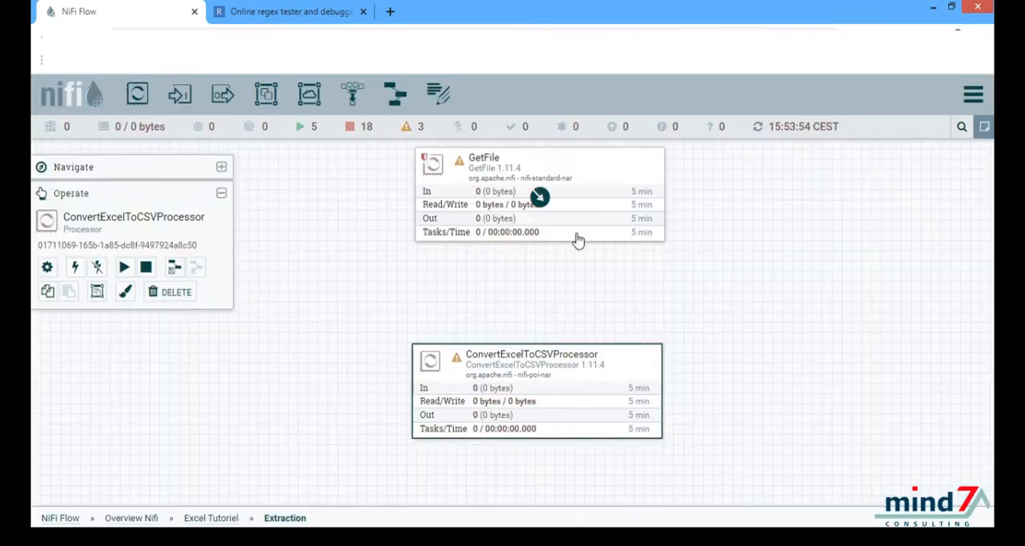
Step: Connect GetFile to ConvertExcelToCSVProcessor for the success relationship
{"action": "left_click_drag", "start_coordinate": [540, 200], "coordinate": [542, 382]}
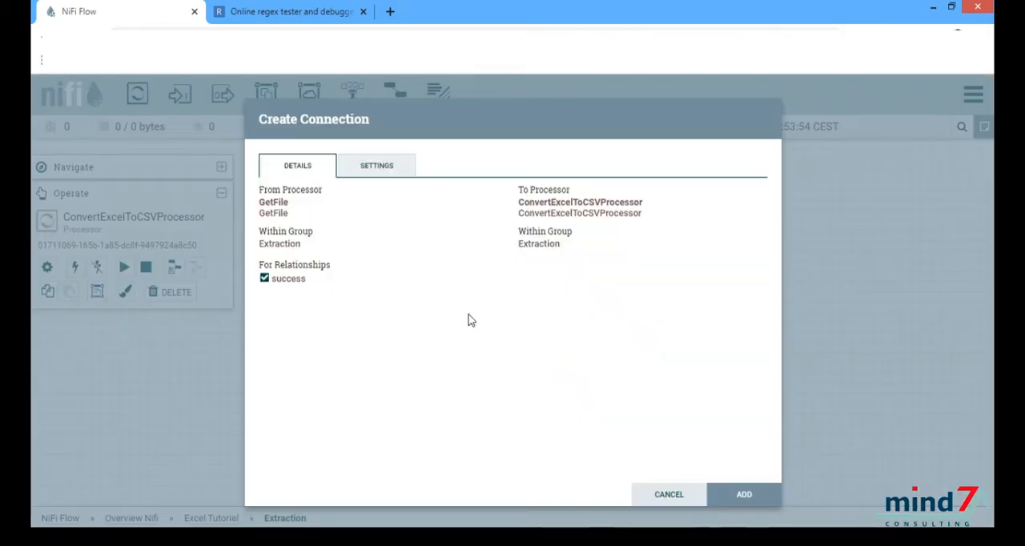
{"action": "left_click", "coordinate": [733, 494]}
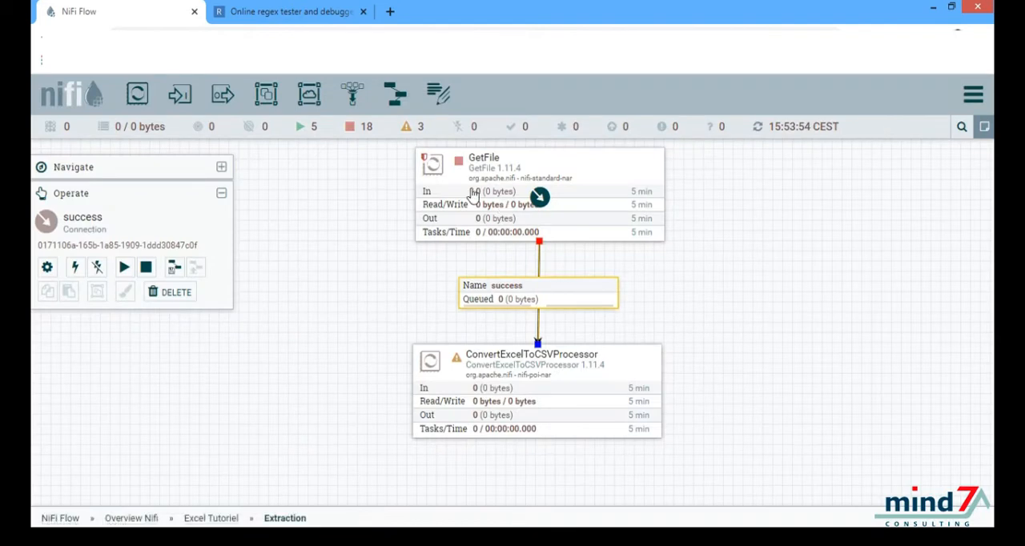
Step: Start the GetFile processor and refresh the canvas to update the flow statistics
{"action": "left_click", "coordinate": [474, 196]}
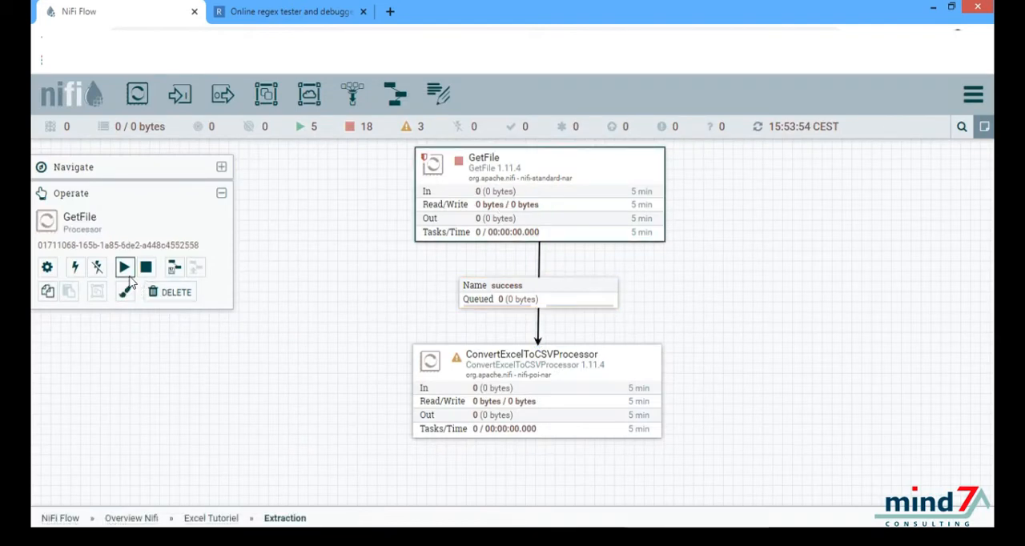
{"action": "left_click", "coordinate": [125, 268]}
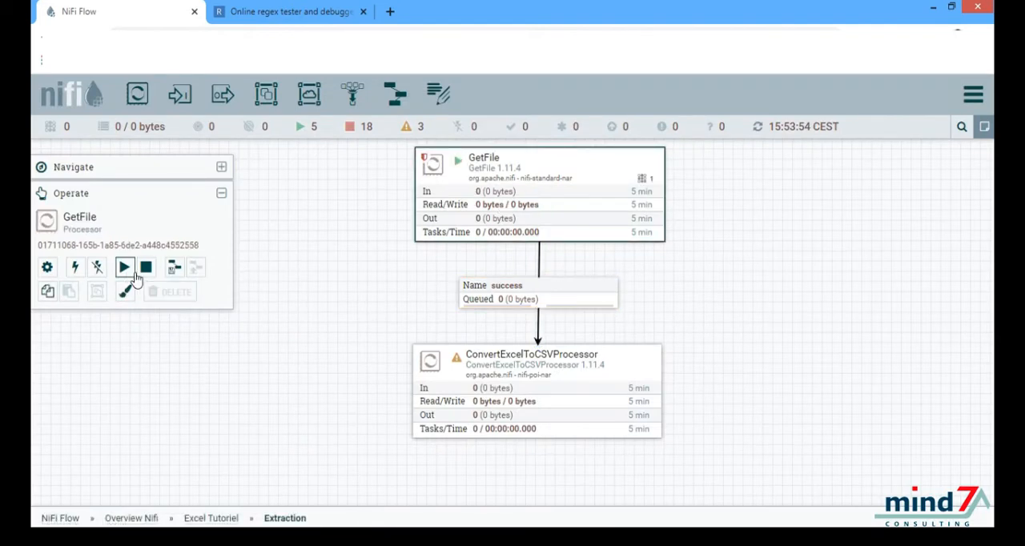
{"action": "right_click", "coordinate": [363, 330]}
{"action": "left_click", "coordinate": [391, 297]}
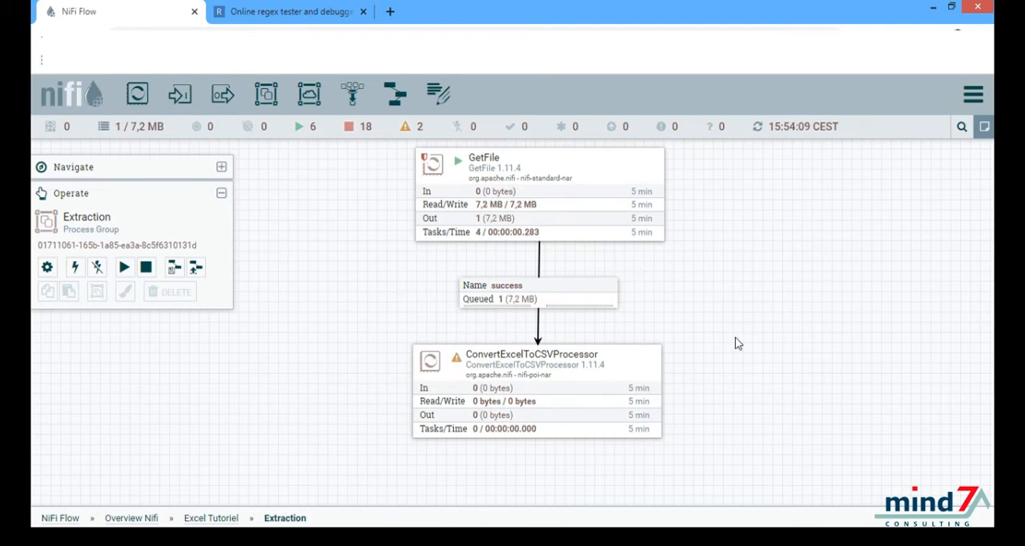
{"action": "left_click_drag", "start_coordinate": [663, 308], "coordinate": [693, 287]}
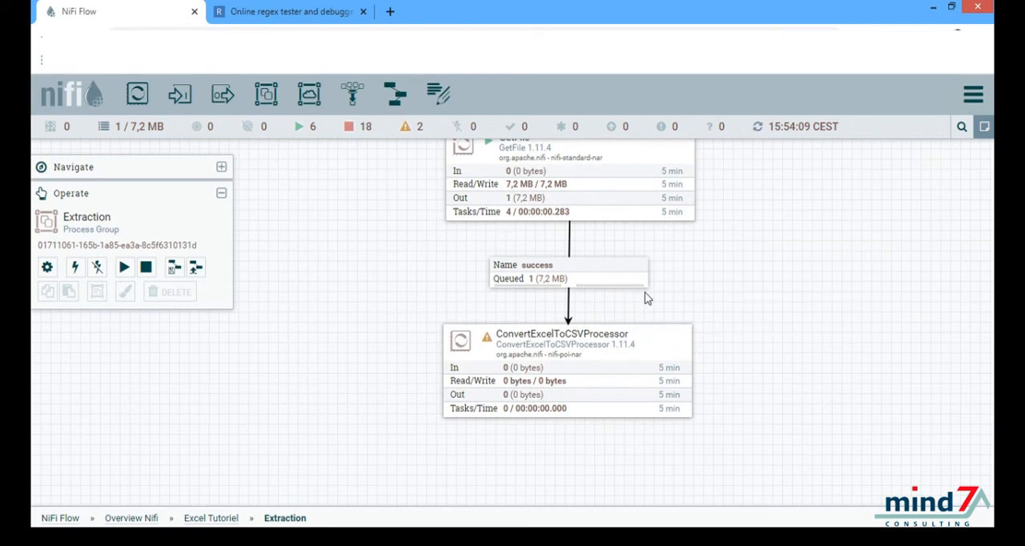
Step: Add an UpdateAttribute processor to the canvas and place it beside ConvertExcelToCSVProcessor
{"action": "left_click_drag", "start_coordinate": [717, 319], "coordinate": [604, 320]}
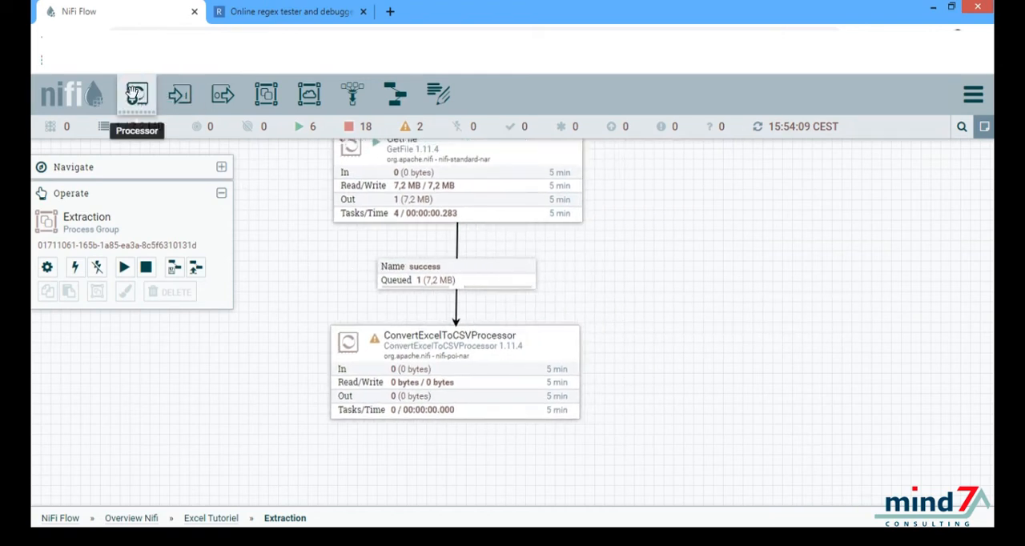
{"action": "left_click_drag", "start_coordinate": [137, 94], "coordinate": [784, 346]}
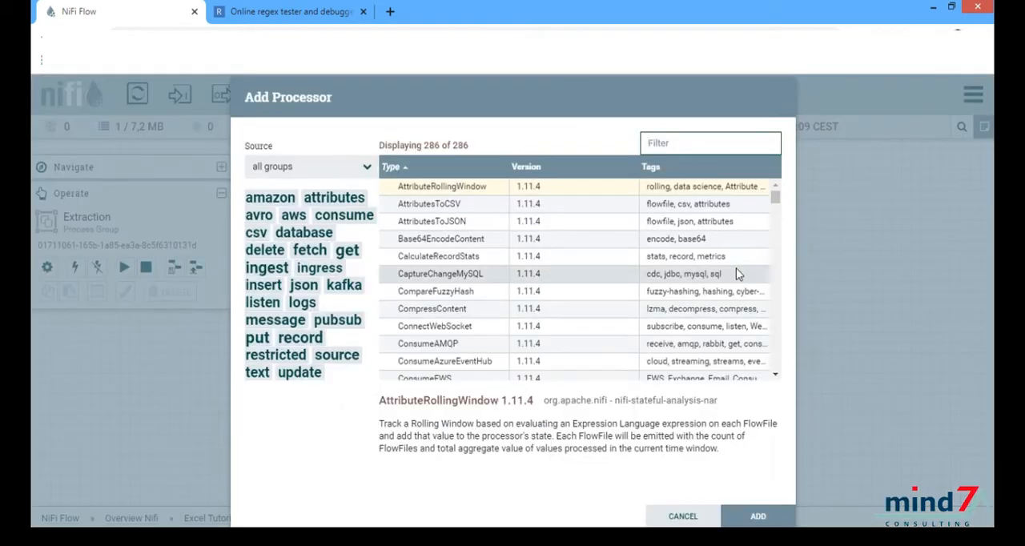
{"action": "type", "text": "upd"}
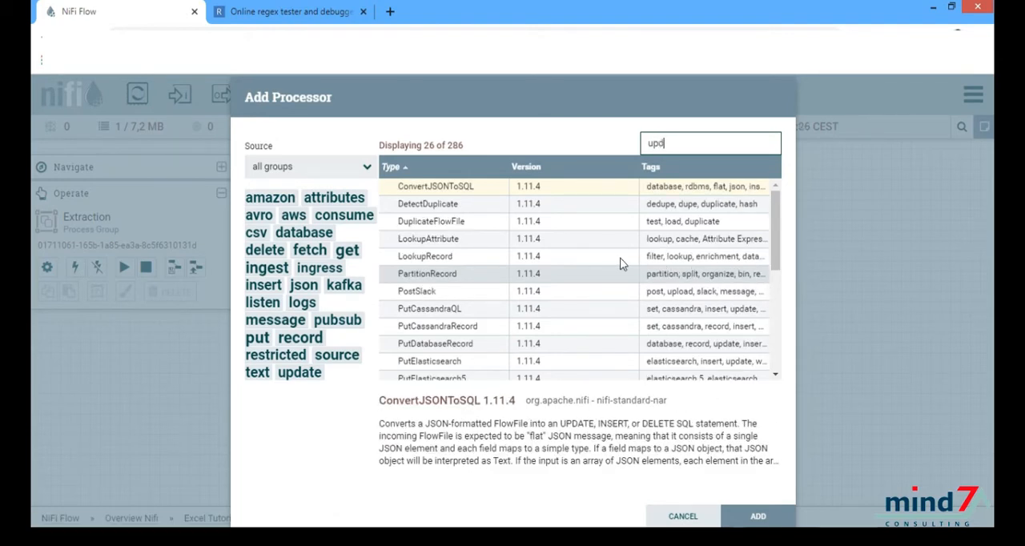
{"action": "type", "text": "ate"}
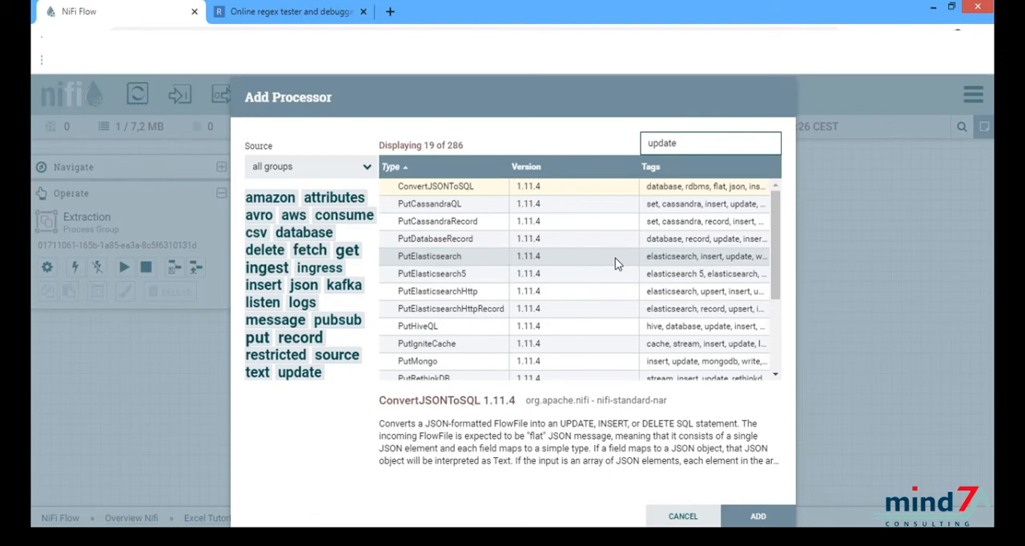
{"action": "type", "text": "a"}
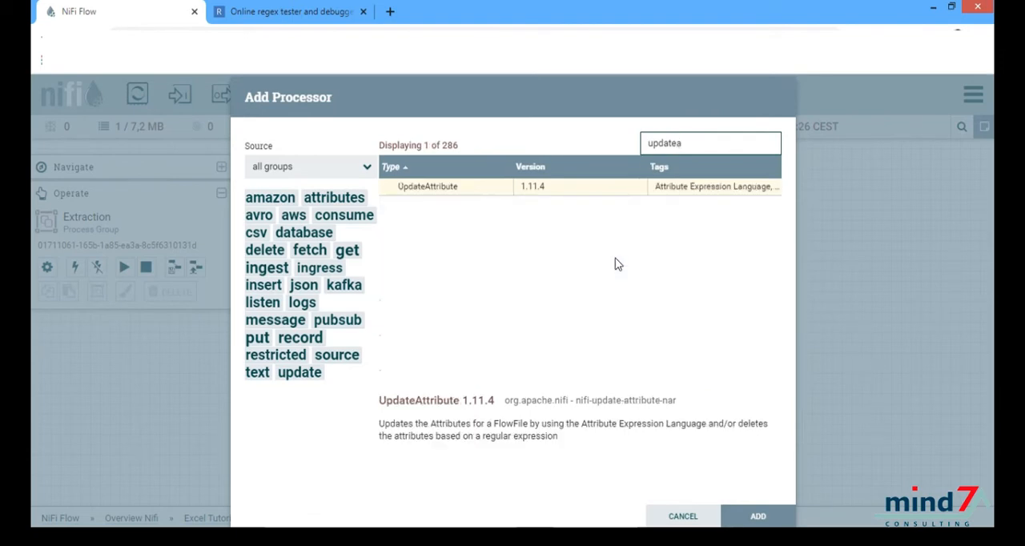
{"action": "left_click", "coordinate": [476, 192]}
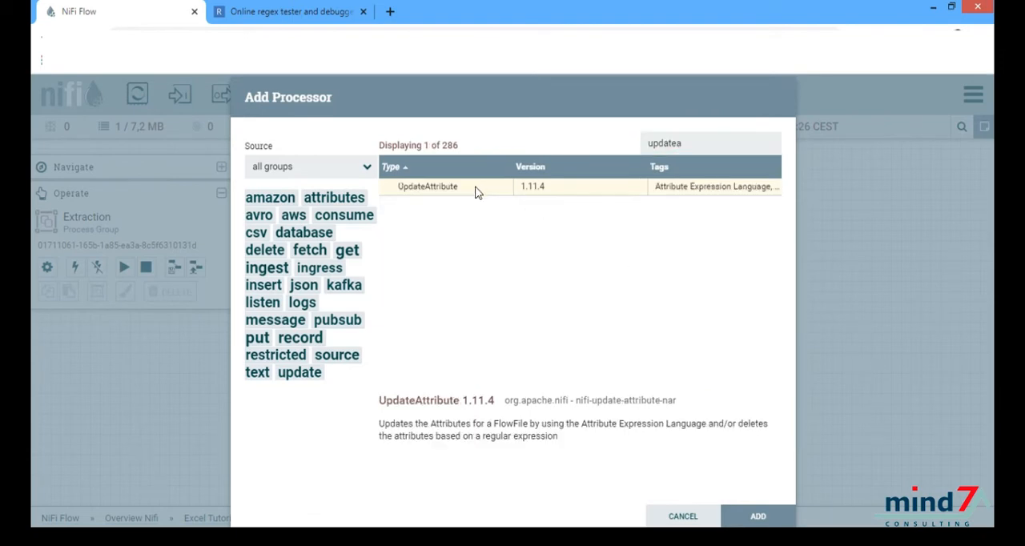
{"action": "double_click", "coordinate": [477, 193]}
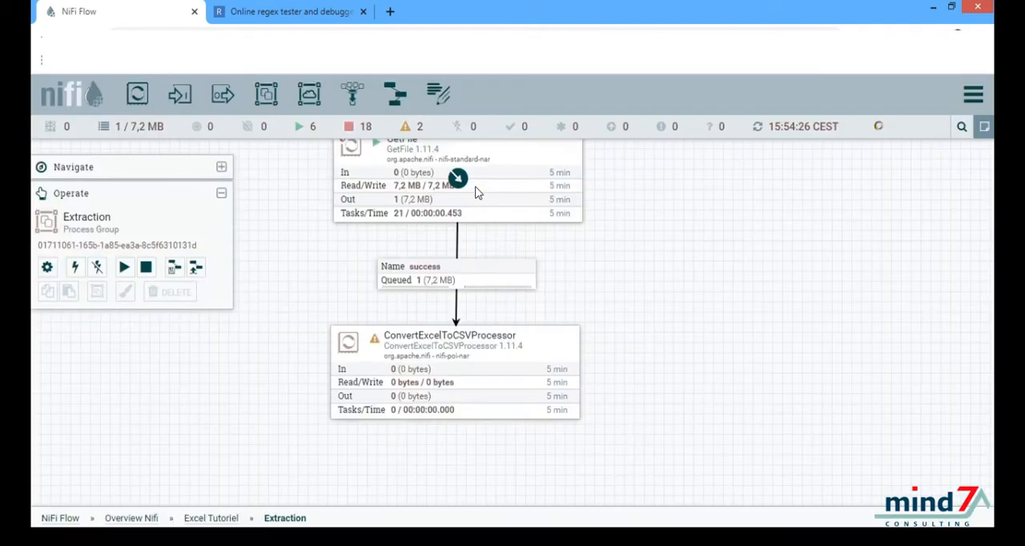
{"action": "left_click_drag", "start_coordinate": [762, 332], "coordinate": [759, 331]}
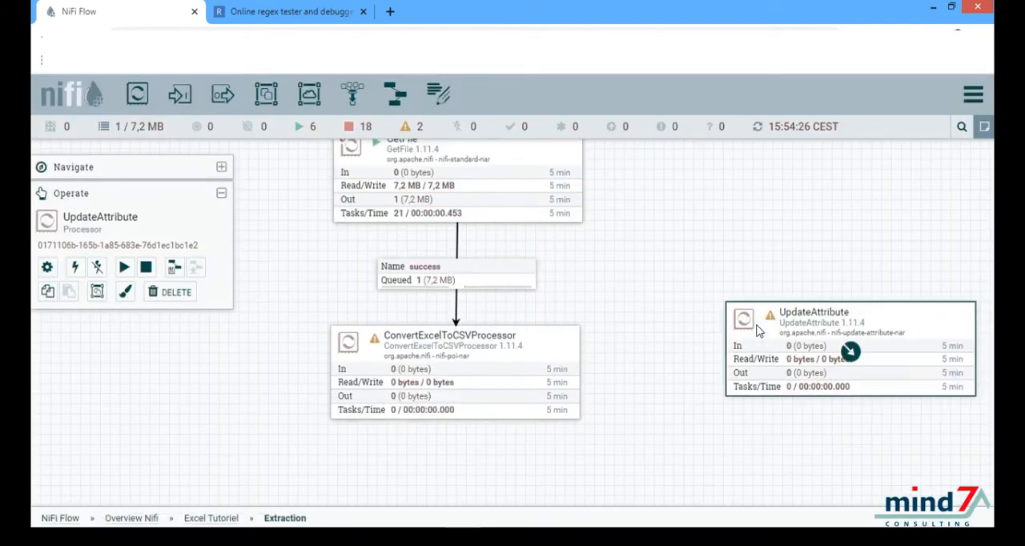
Step: Add a filename property to UpdateAttribute with the value ${filename:prepend(${now():format("yyyyMMdd_HH-mm-ss_")})} and apply the configuration
{"action": "double_click", "coordinate": [759, 331]}
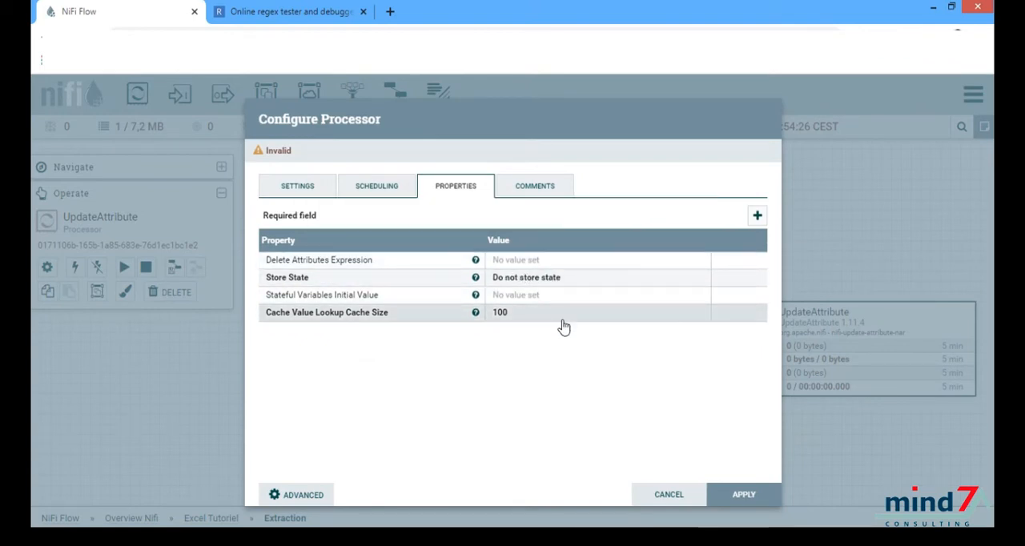
{"action": "left_click", "coordinate": [760, 218]}
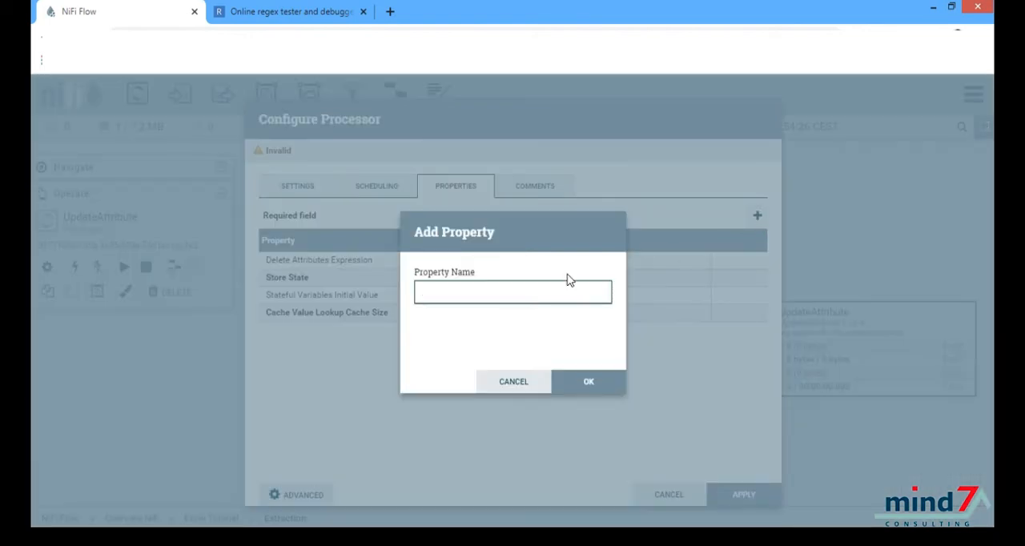
{"action": "type", "text": "filename"}
{"action": "left_click", "coordinate": [585, 381]}
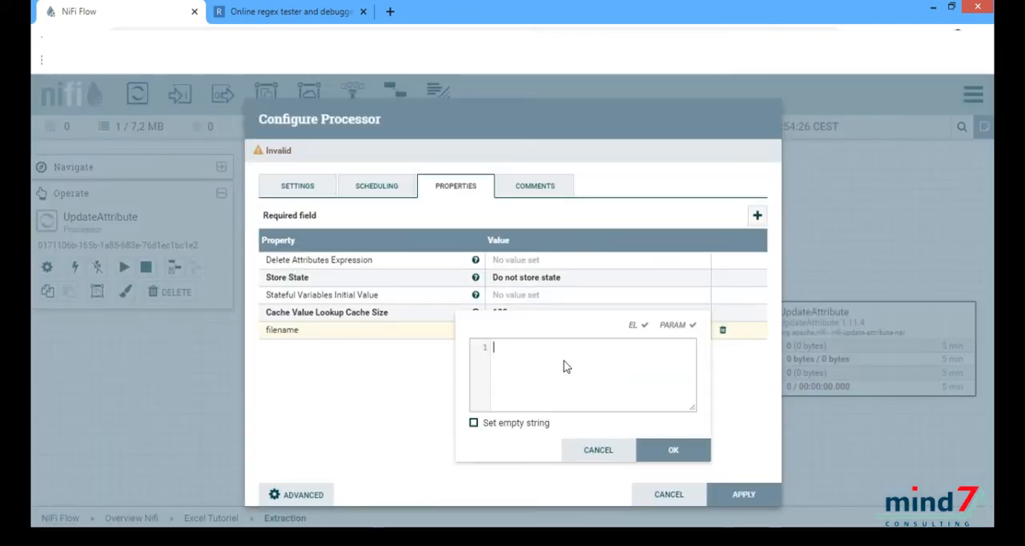
{"action": "key", "text": "alt+Tab"}
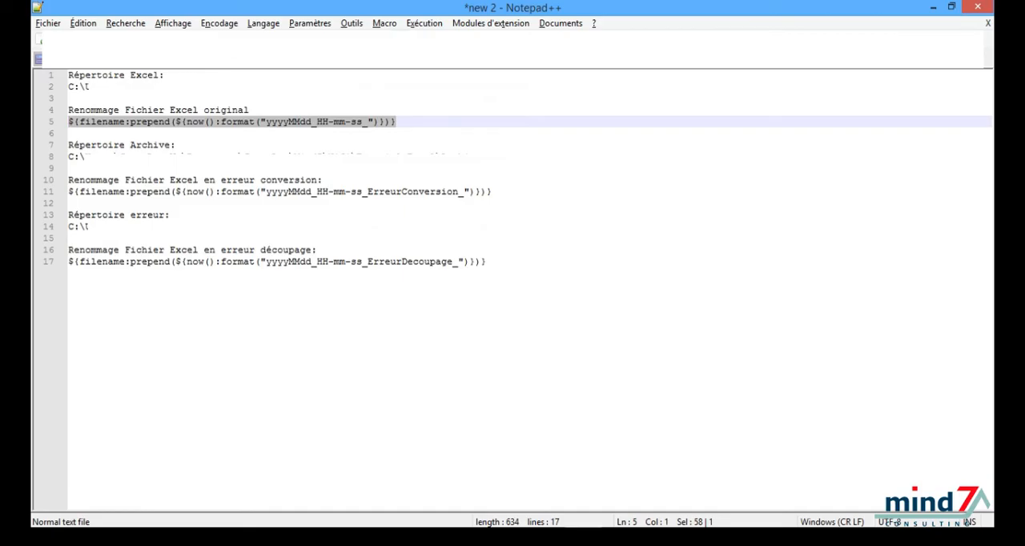
{"action": "key", "text": "alt+Tab"}
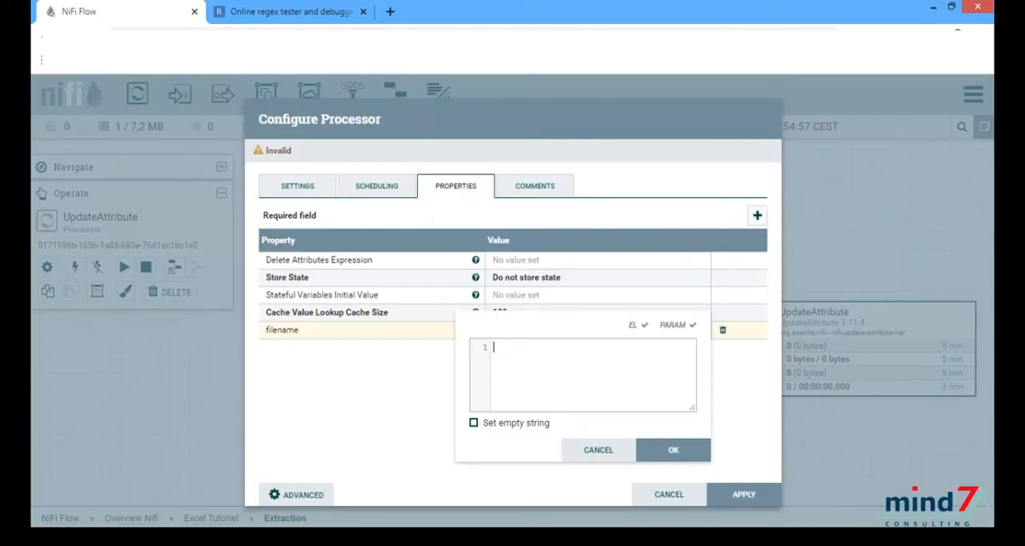
{"action": "left_click", "coordinate": [551, 397]}
{"action": "type", "text": "${filename:prepend(${now():format(\"yyyyMMdd_HH-mm-ss_\")})}"}
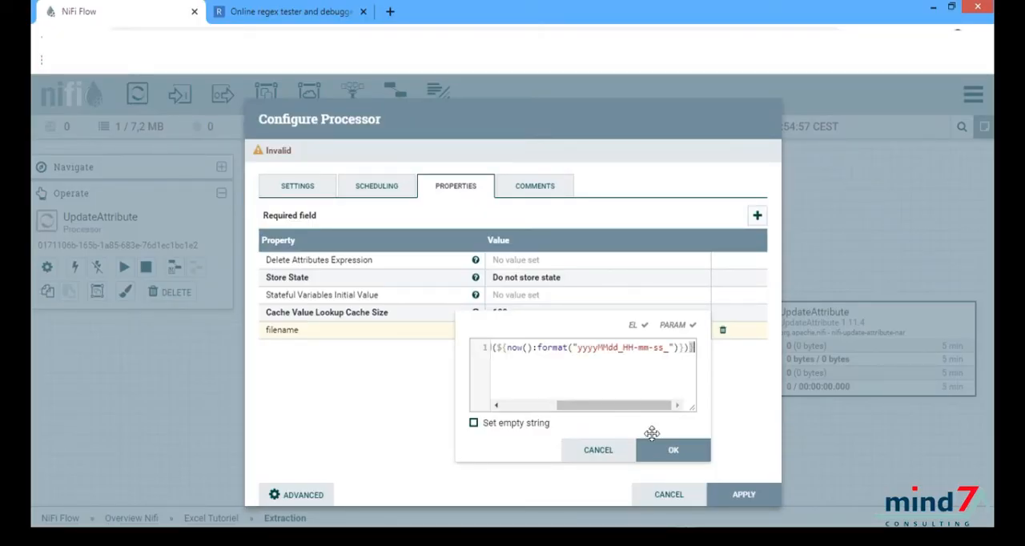
{"action": "left_click", "coordinate": [672, 450]}
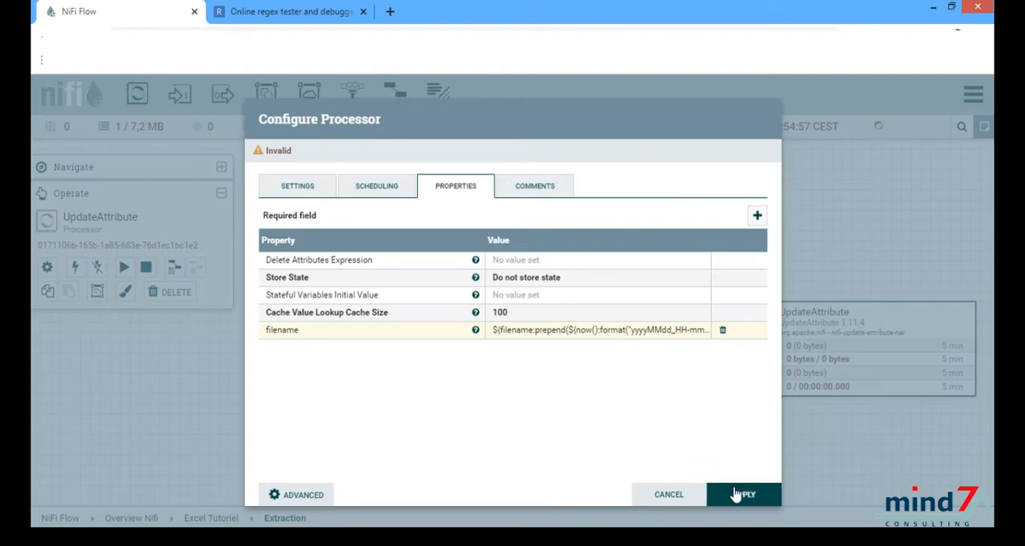
{"action": "left_click", "coordinate": [735, 495]}
Step: Connect ConvertExcelToCSVProcessor to UpdateAttribute for the original relationship
{"action": "left_click_drag", "start_coordinate": [456, 374], "coordinate": [751, 360]}
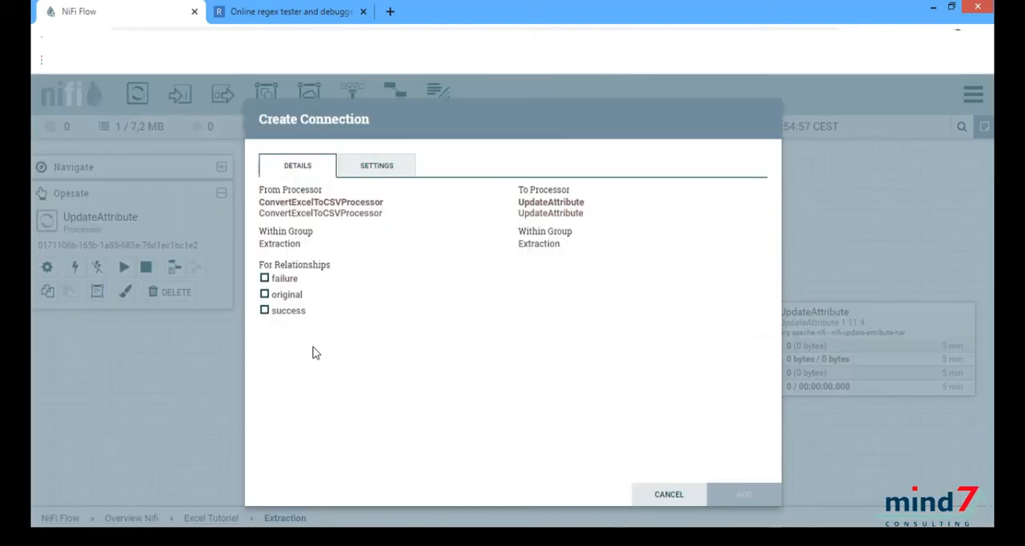
{"action": "left_click", "coordinate": [264, 295]}
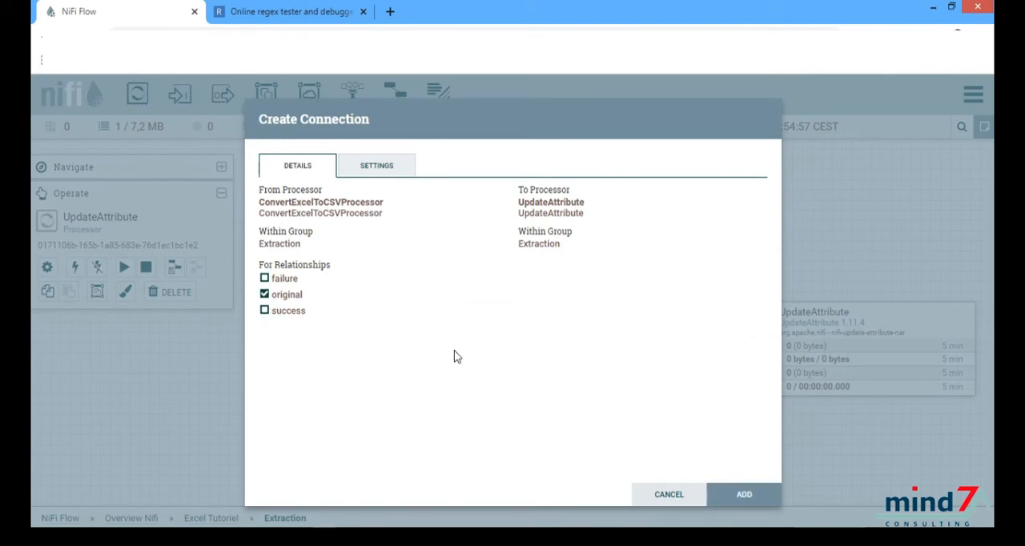
{"action": "left_click", "coordinate": [744, 492]}
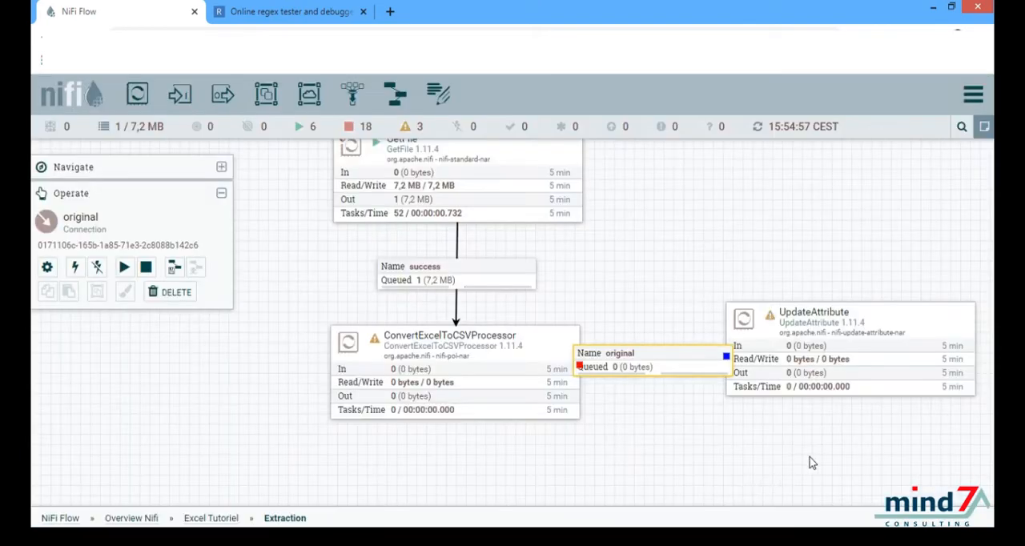
Step: Add a PutFile processor to the canvas and place it on the far side of UpdateAttribute
{"action": "left_click_drag", "start_coordinate": [657, 463], "coordinate": [371, 473]}
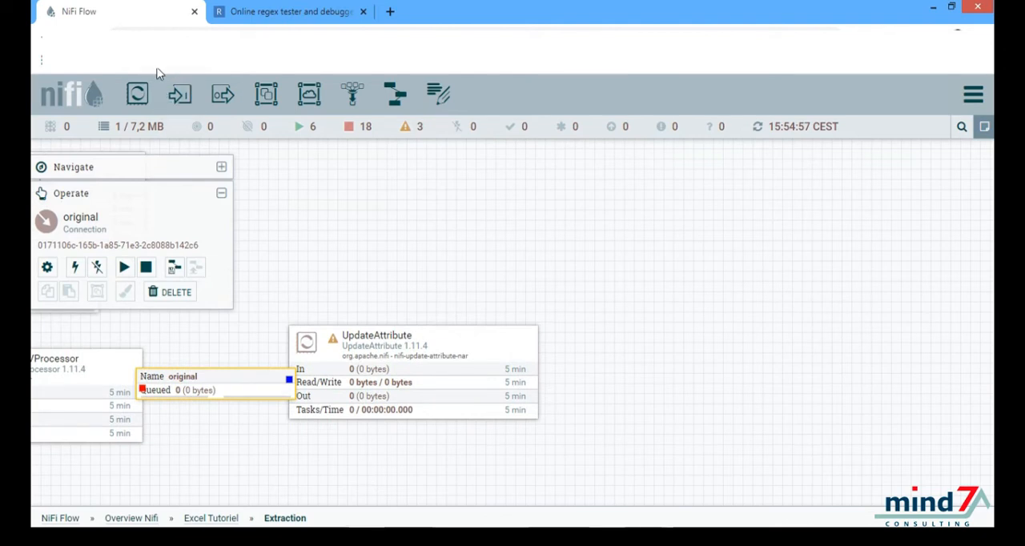
{"action": "left_click_drag", "start_coordinate": [137, 92], "coordinate": [664, 348]}
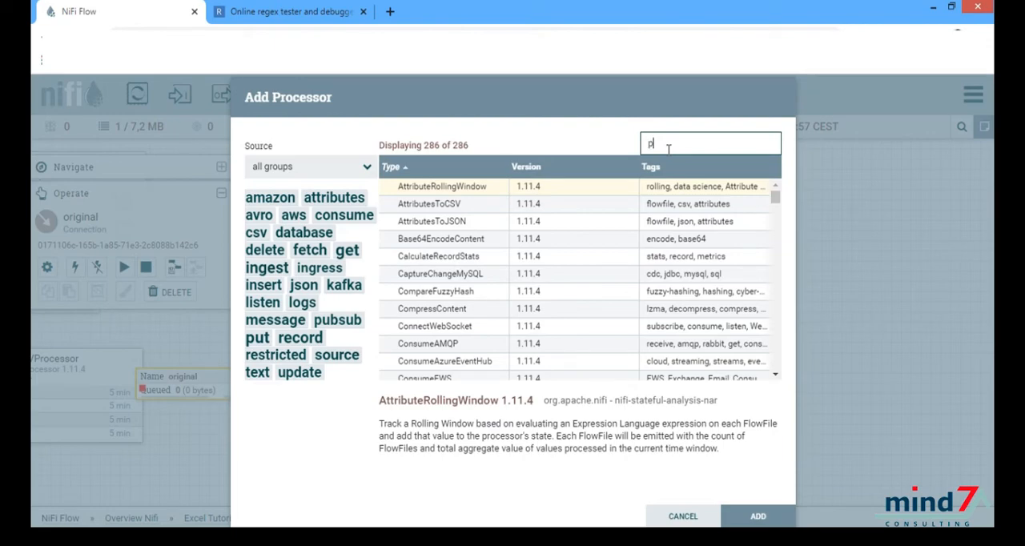
{"action": "type", "text": "putfile"}
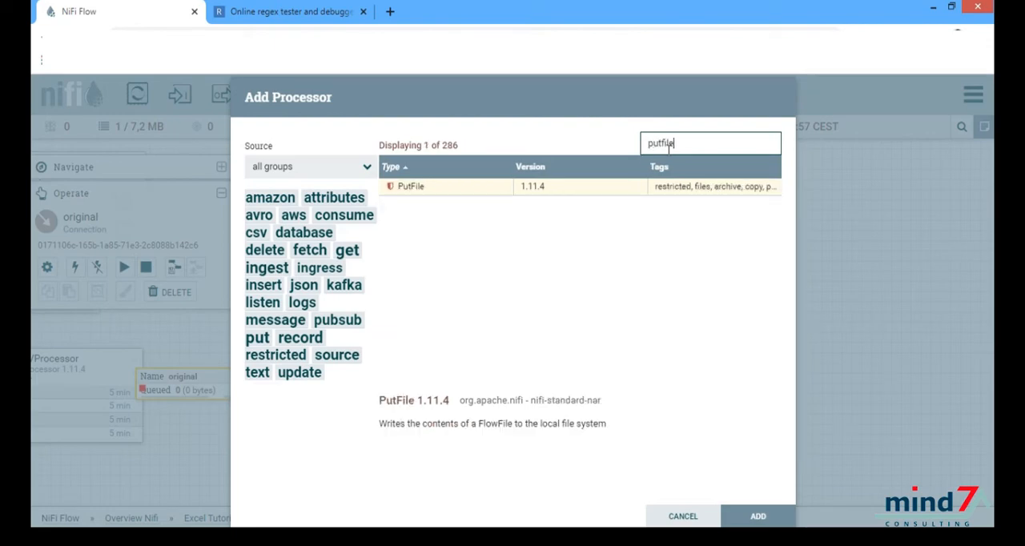
{"action": "left_click", "coordinate": [485, 189]}
{"action": "double_click", "coordinate": [484, 190]}
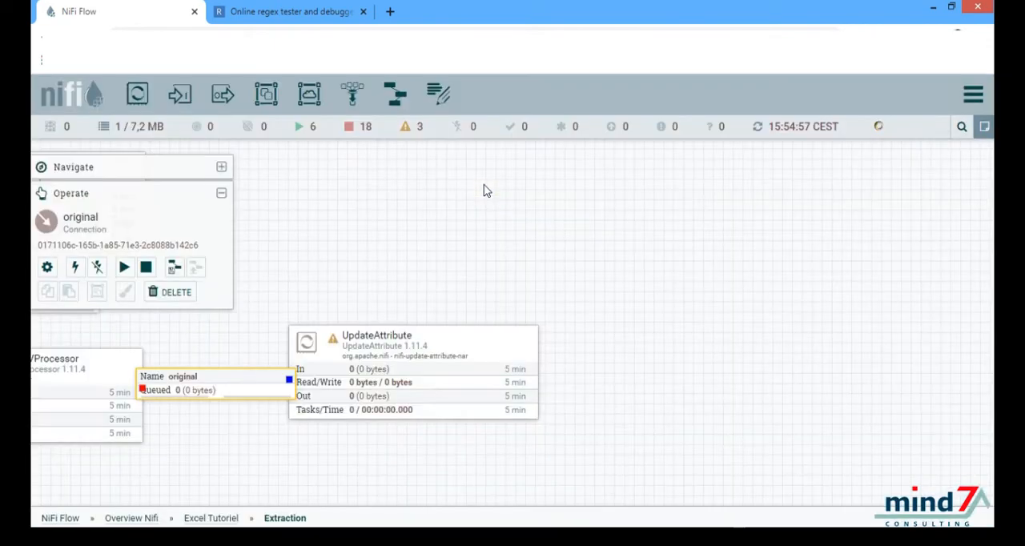
{"action": "left_click_drag", "start_coordinate": [720, 344], "coordinate": [720, 344]}
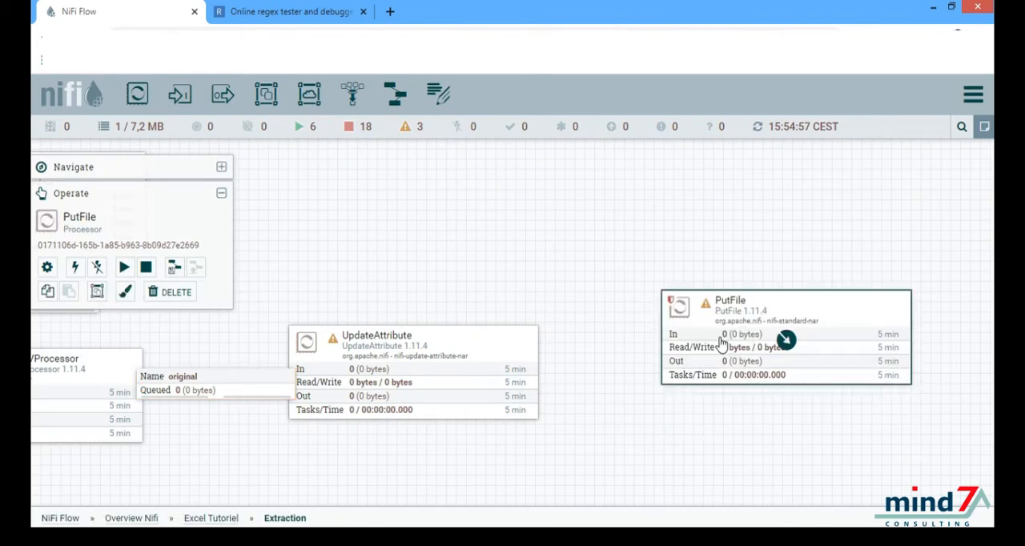
Step: Set PutFile's Directory property to the path of the Archive folder, copied from the file explorer
{"action": "double_click", "coordinate": [785, 339]}
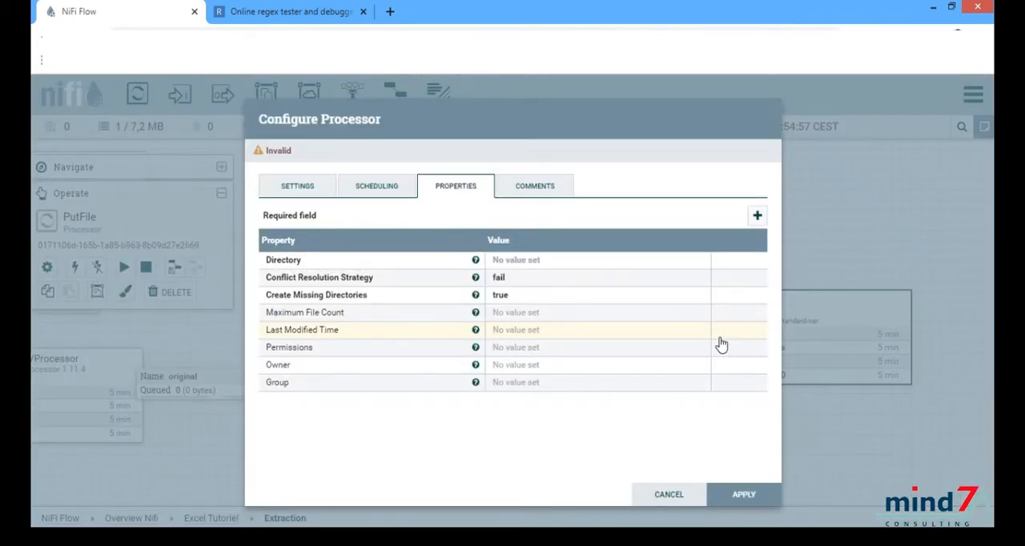
{"action": "left_click", "coordinate": [550, 269]}
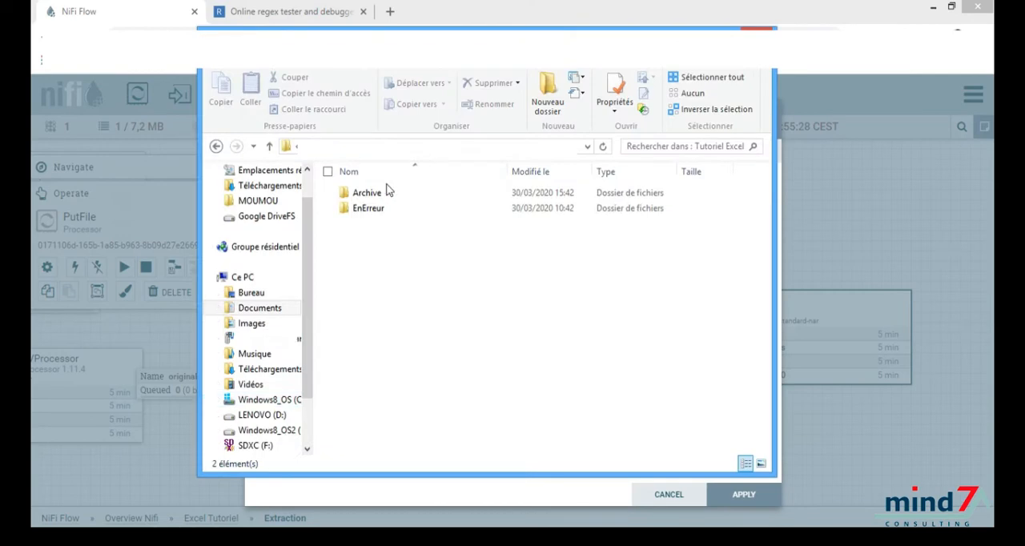
{"action": "left_click", "coordinate": [390, 194]}
{"action": "double_click", "coordinate": [389, 195]}
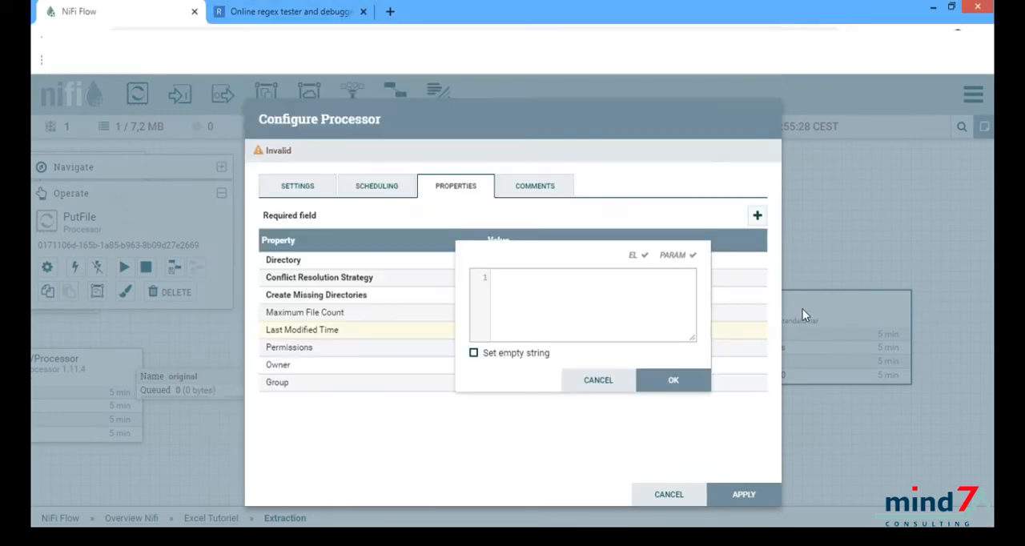
{"action": "key", "text": "ctrl+v"}
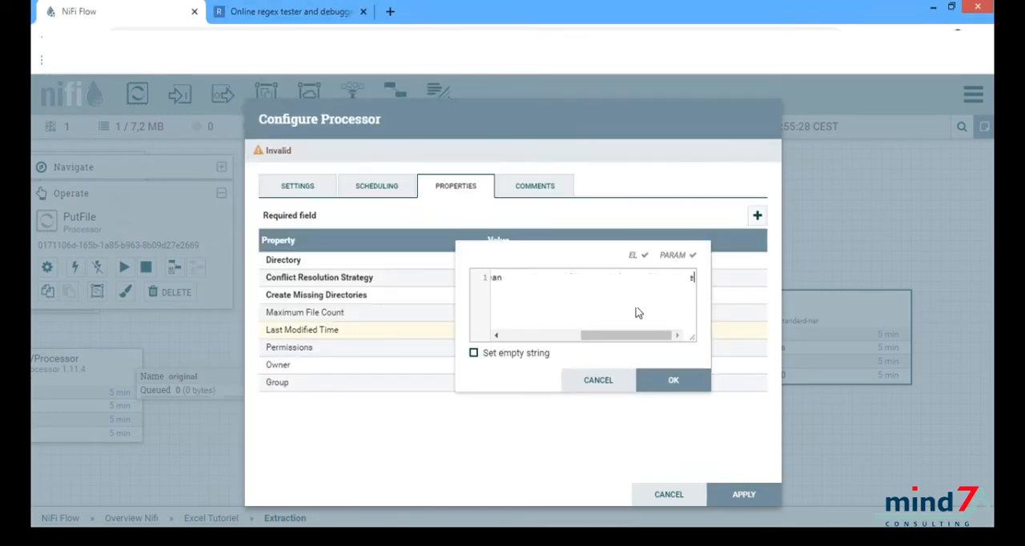
{"action": "left_click", "coordinate": [664, 384]}
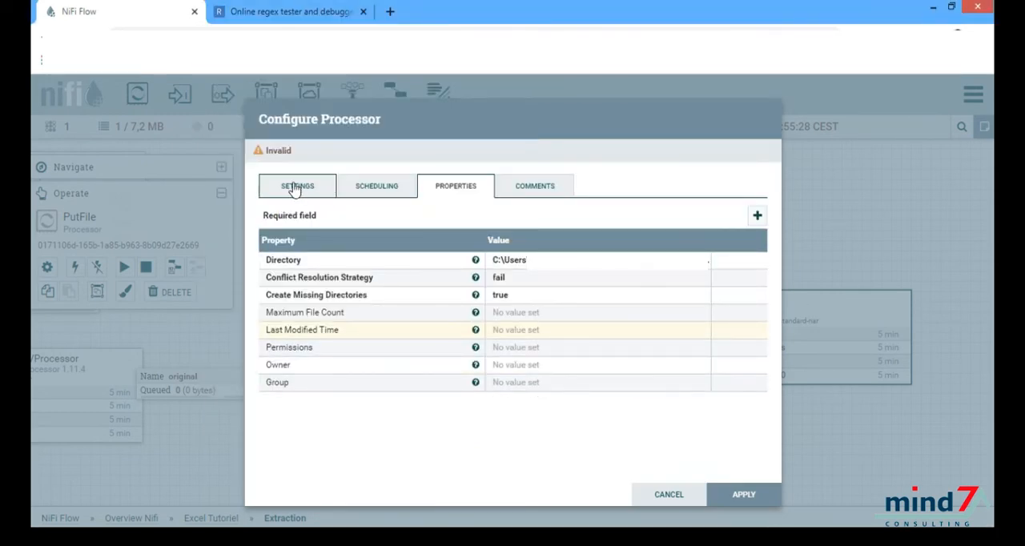
Step: Set PutFile to automatically terminate the failure and success relationships and apply the configuration
{"action": "left_click", "coordinate": [296, 187]}
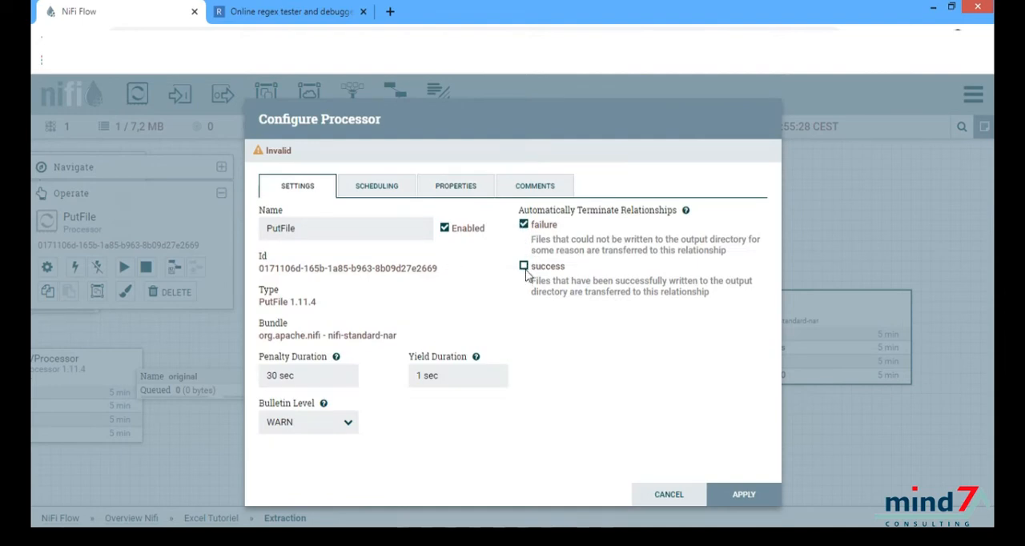
{"action": "left_click", "coordinate": [524, 268]}
{"action": "left_click", "coordinate": [729, 496]}
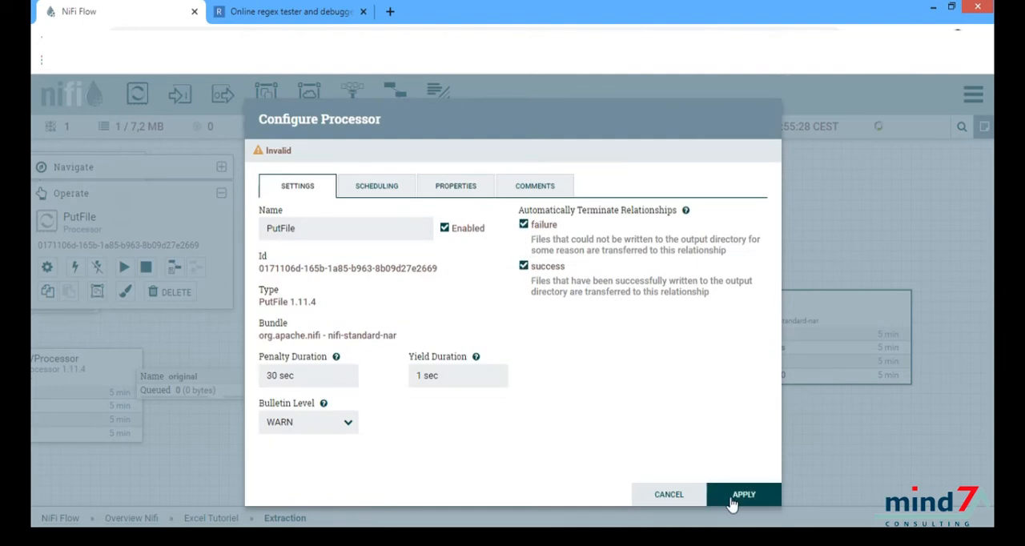
Step: Connect UpdateAttribute to PutFile for the success relationship and start the PutFile and UpdateAttribute processors
{"action": "left_click_drag", "start_coordinate": [419, 382], "coordinate": [701, 341]}
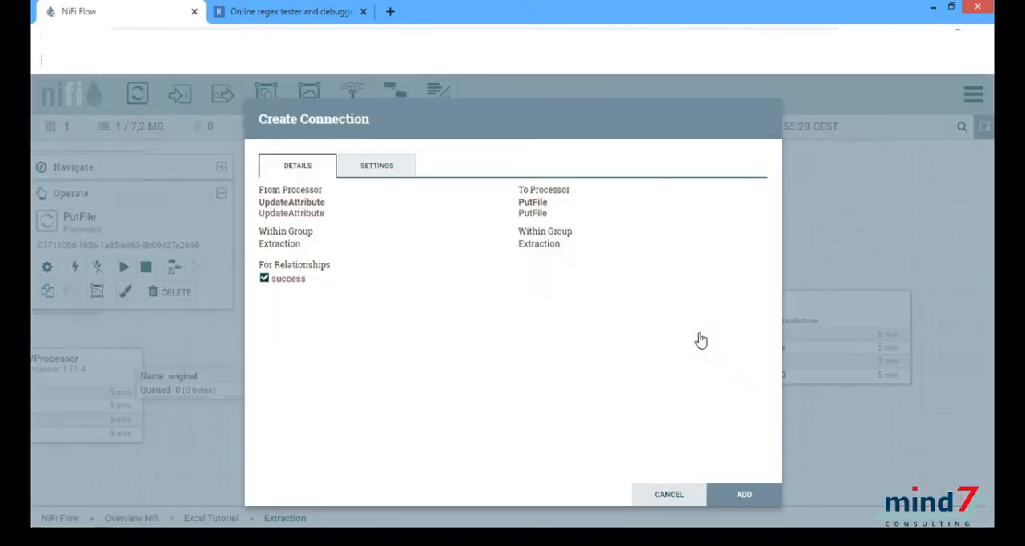
{"action": "left_click", "coordinate": [738, 494]}
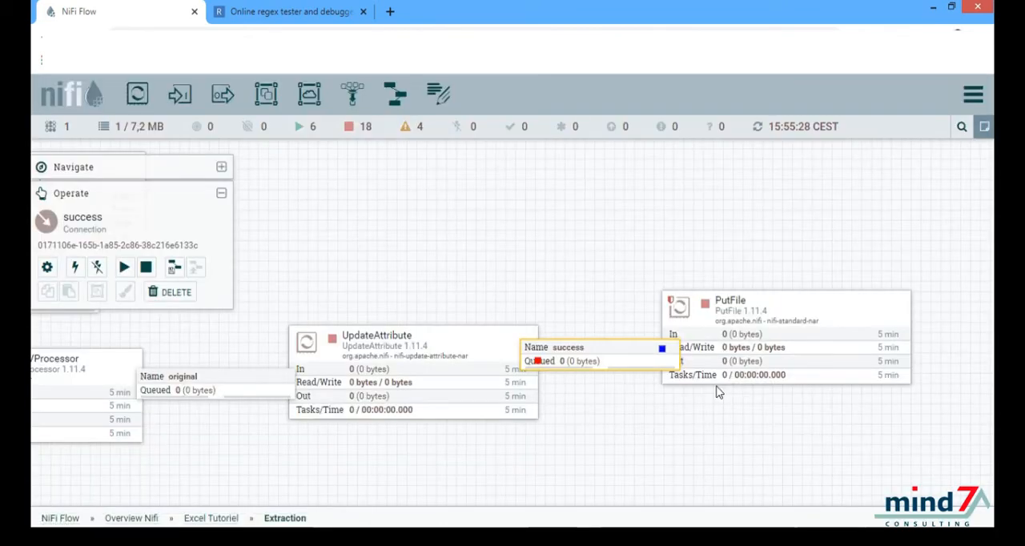
{"action": "left_click", "coordinate": [787, 340]}
{"action": "left_click", "coordinate": [122, 269]}
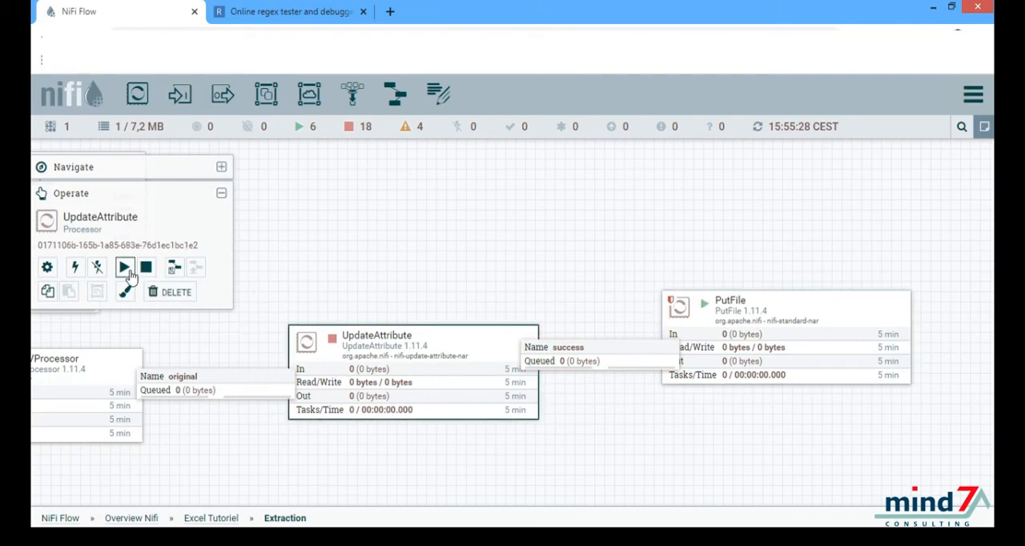
{"action": "left_click", "coordinate": [125, 269]}
{"action": "left_click_drag", "start_coordinate": [352, 272], "coordinate": [708, 236]}
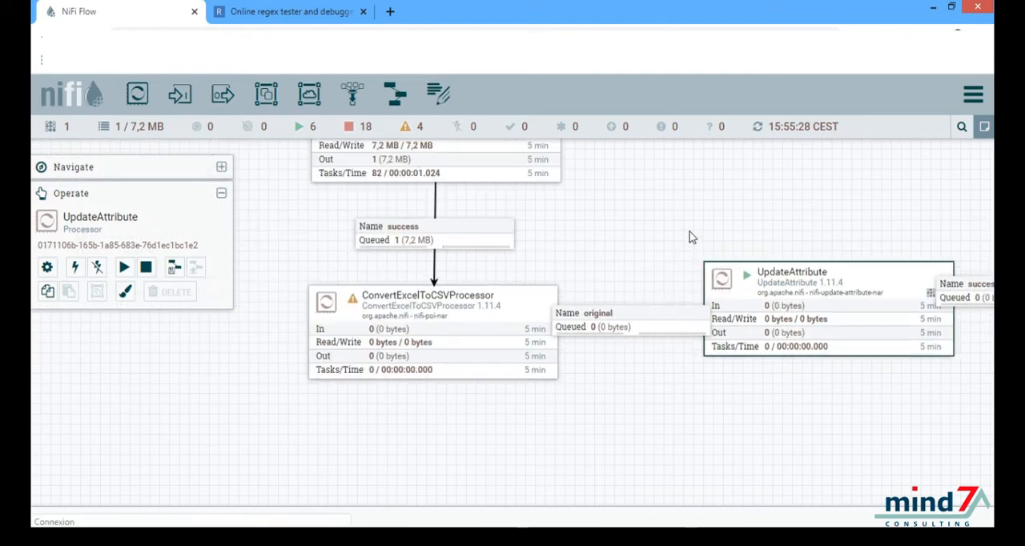
{"action": "left_click_drag", "start_coordinate": [528, 389], "coordinate": [568, 323]}
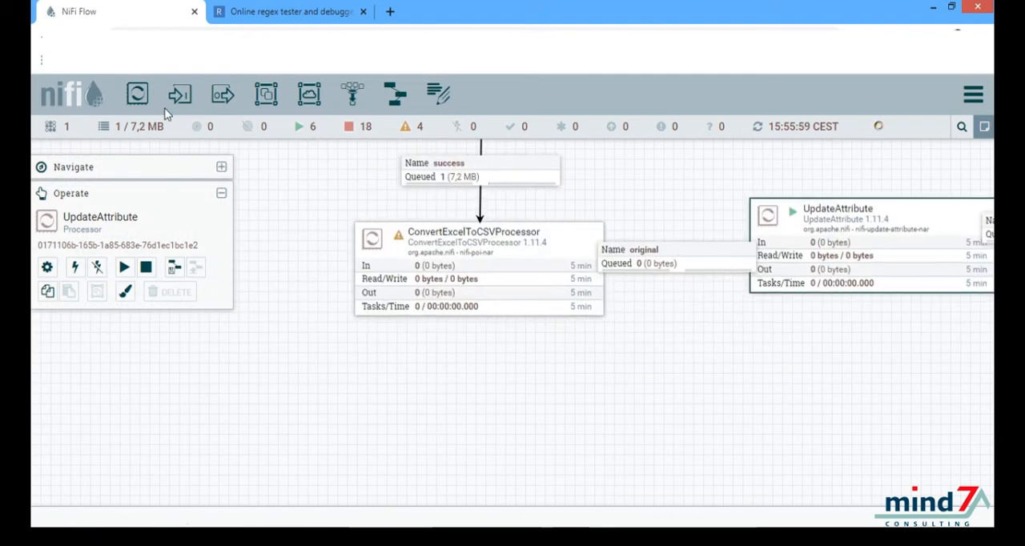
Step: Add a SplitText processor to the canvas below ConvertExcelToCSVProcessor
{"action": "left_click_drag", "start_coordinate": [141, 97], "coordinate": [454, 439]}
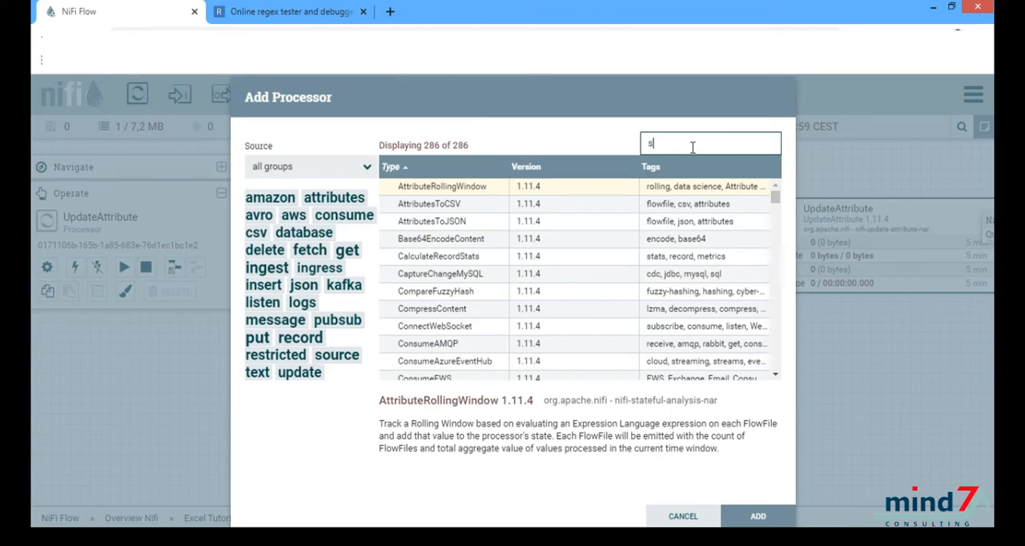
{"action": "type", "text": "split"}
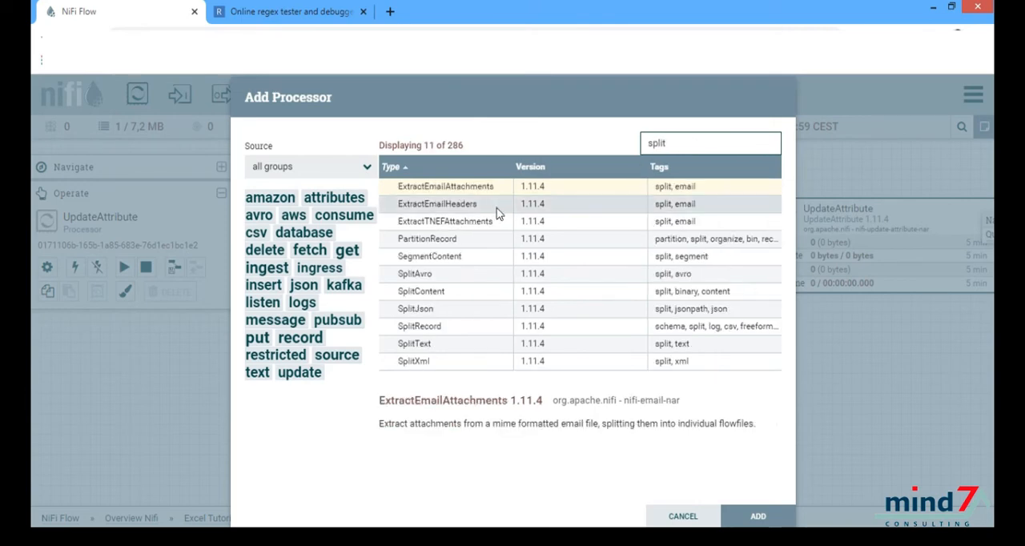
{"action": "left_click", "coordinate": [484, 347]}
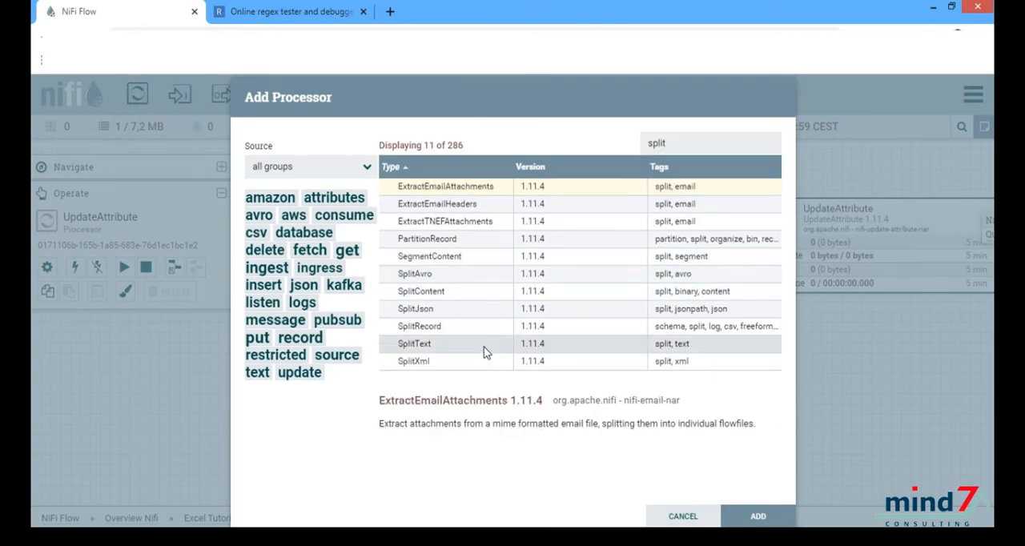
{"action": "double_click", "coordinate": [484, 352]}
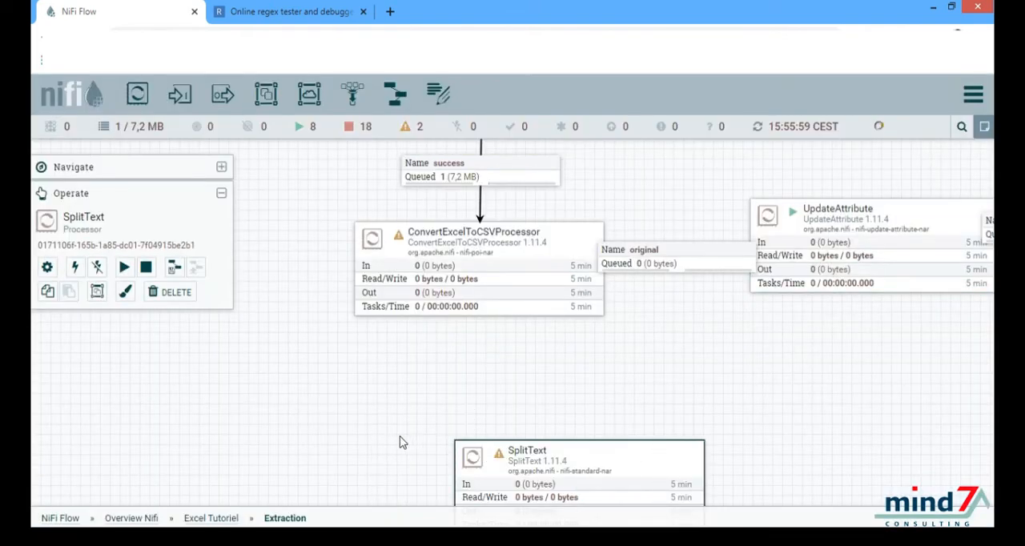
Step: Connect ConvertExcelToCSVProcessor to SplitText for the success relationship
{"action": "left_click_drag", "start_coordinate": [481, 277], "coordinate": [476, 459]}
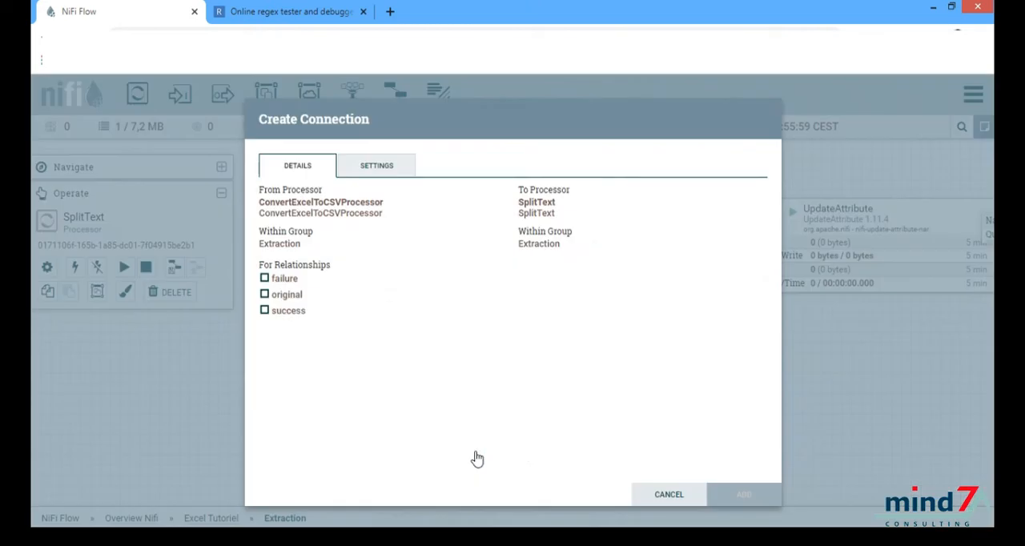
{"action": "left_click", "coordinate": [264, 313]}
{"action": "left_click", "coordinate": [727, 497]}
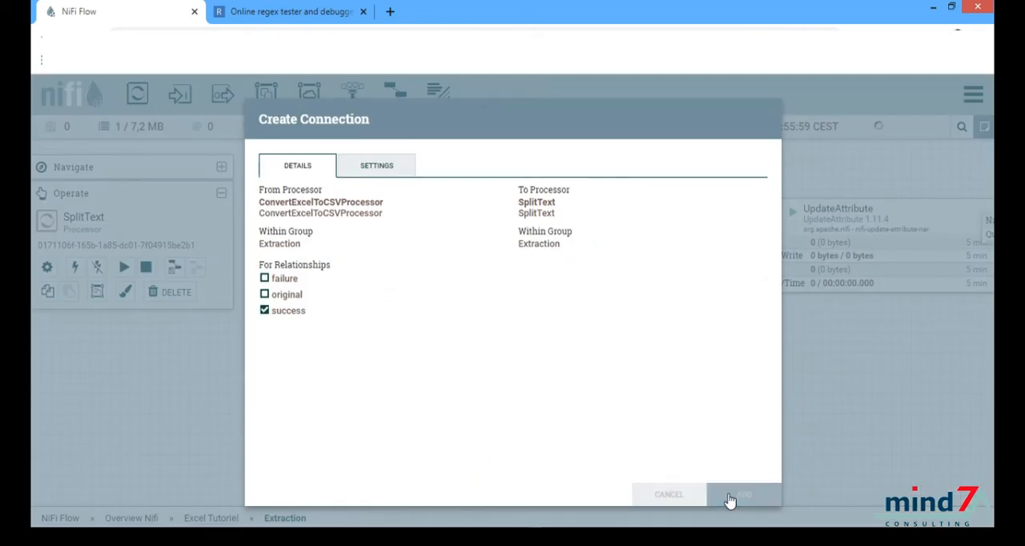
Step: Set SplitText to automatically terminate the failure and original relationships and set its Line Split Count to 1
{"action": "double_click", "coordinate": [511, 459]}
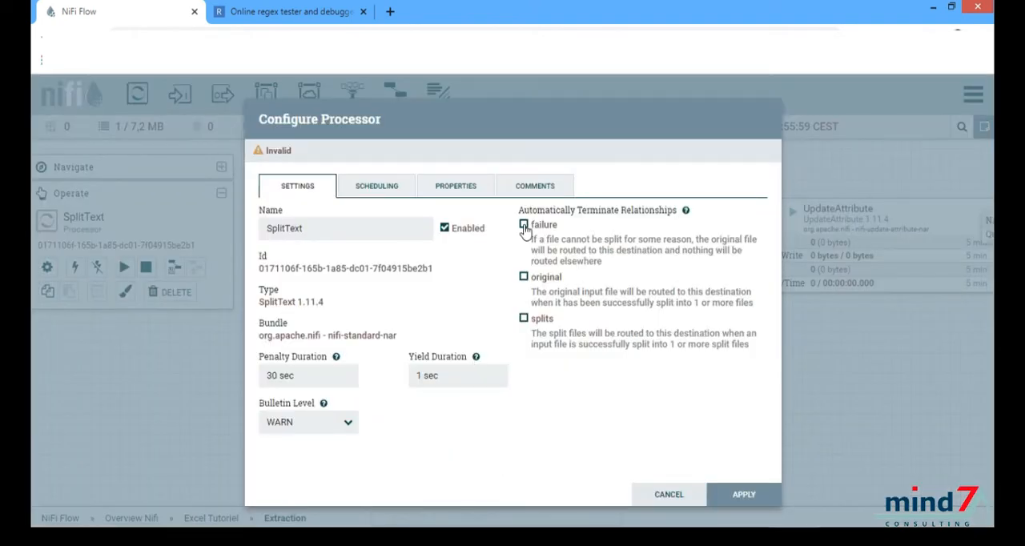
{"action": "left_click", "coordinate": [524, 278]}
{"action": "left_click", "coordinate": [437, 189]}
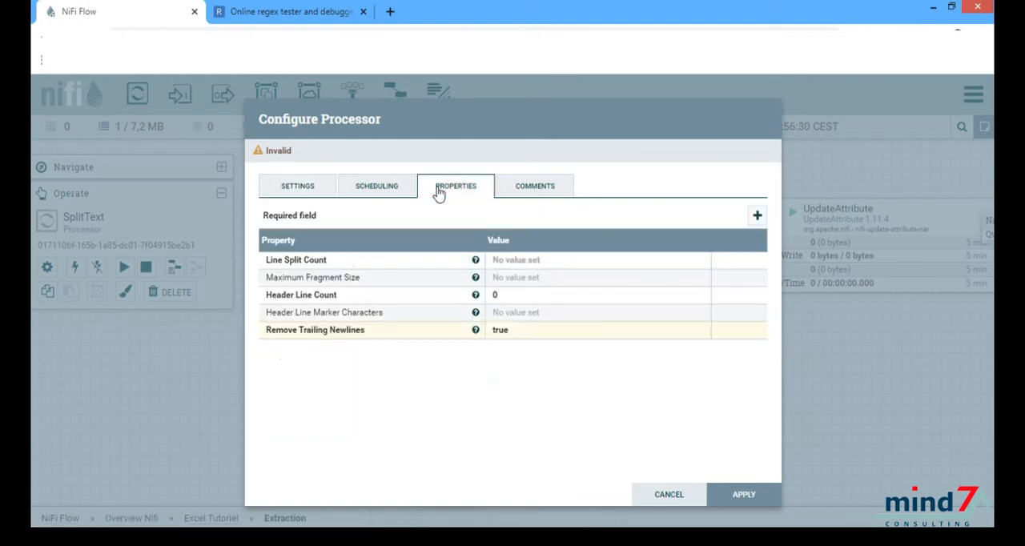
{"action": "left_click", "coordinate": [529, 260]}
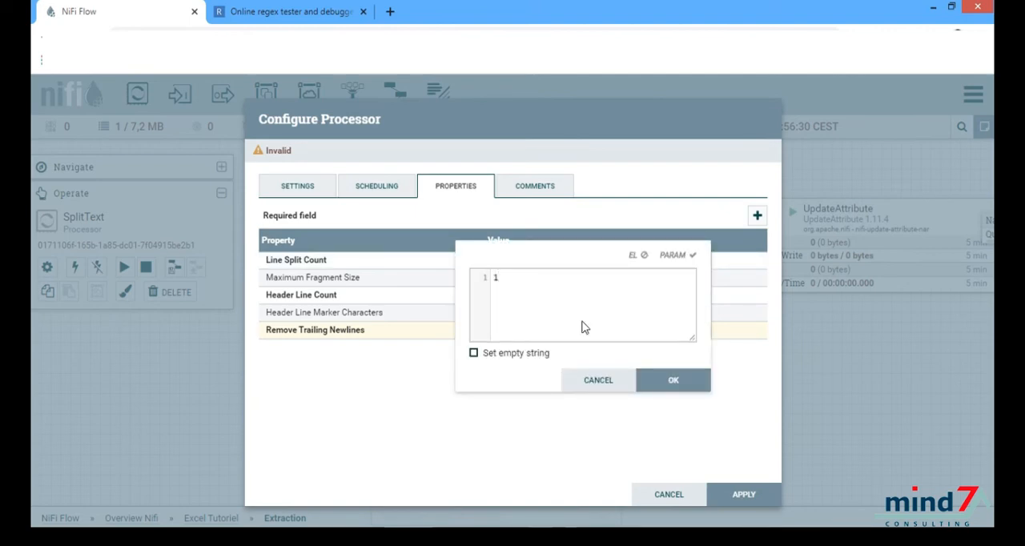
{"action": "left_click", "coordinate": [659, 383]}
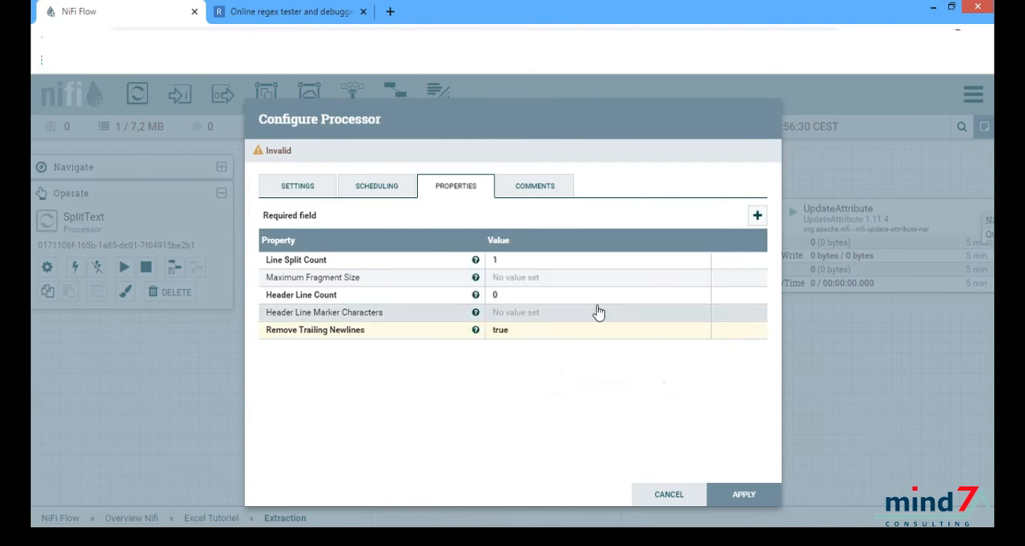
Step: Set SplitText's Remove Trailing Newlines property to false and apply the configuration
{"action": "left_click", "coordinate": [573, 332]}
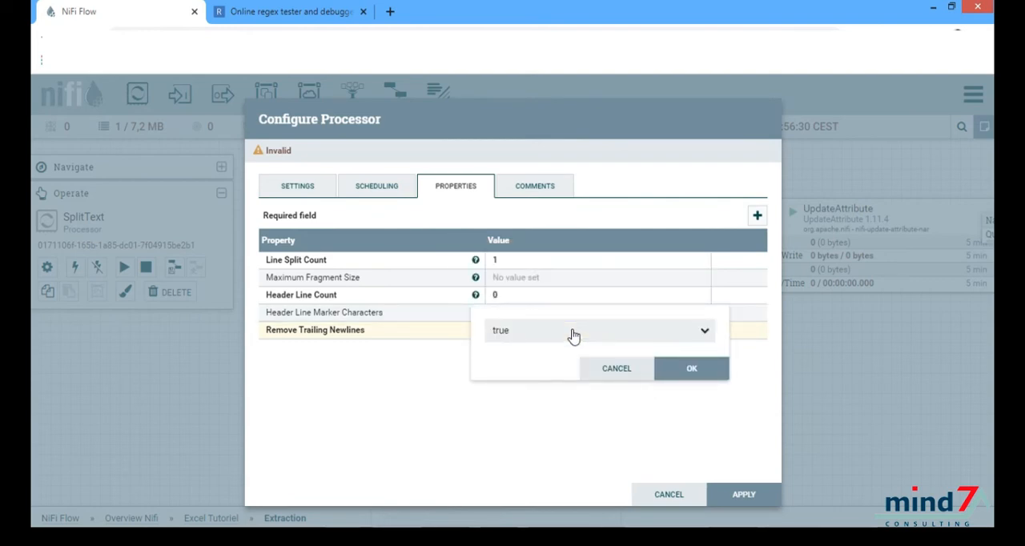
{"action": "left_click", "coordinate": [559, 335]}
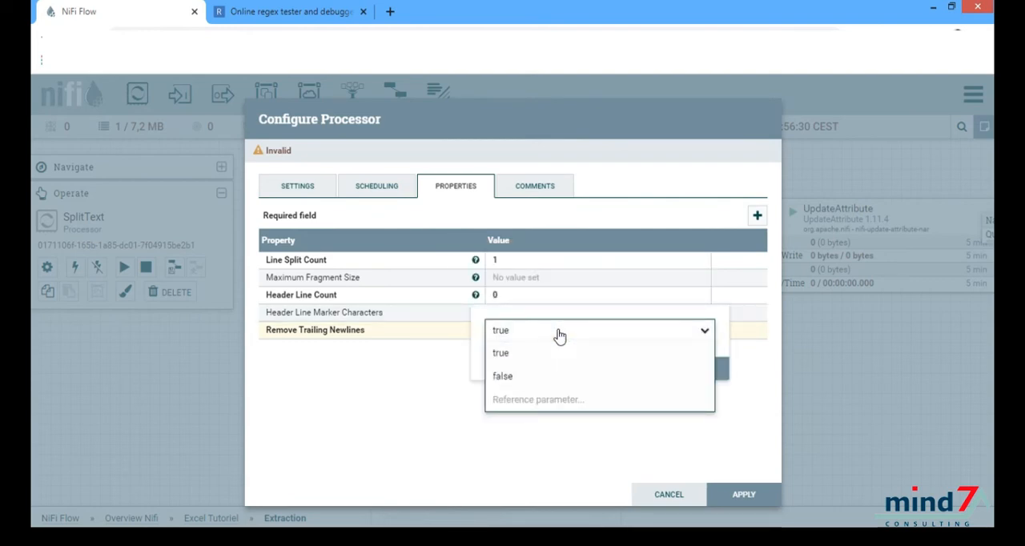
{"action": "left_click", "coordinate": [532, 375]}
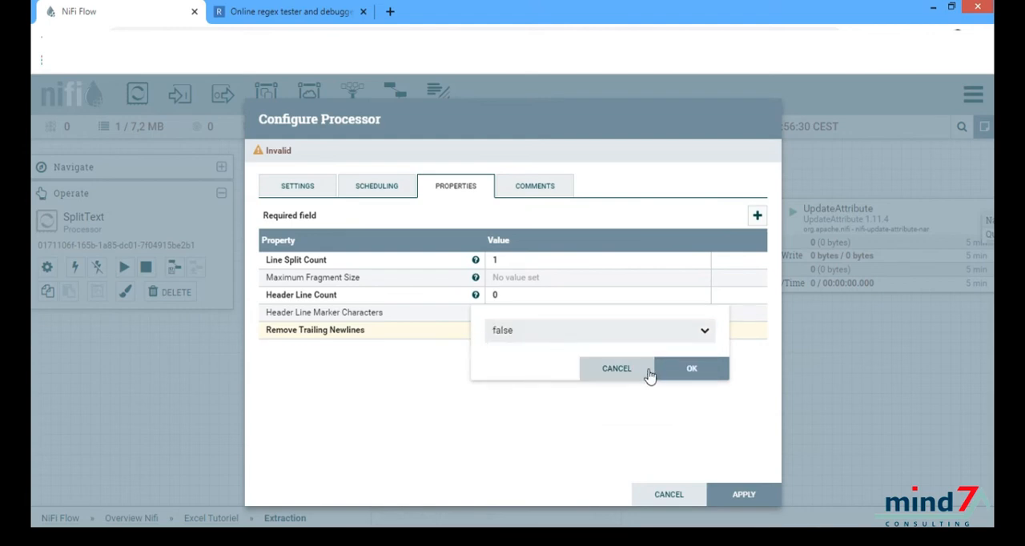
{"action": "left_click", "coordinate": [681, 373]}
{"action": "left_click", "coordinate": [729, 491]}
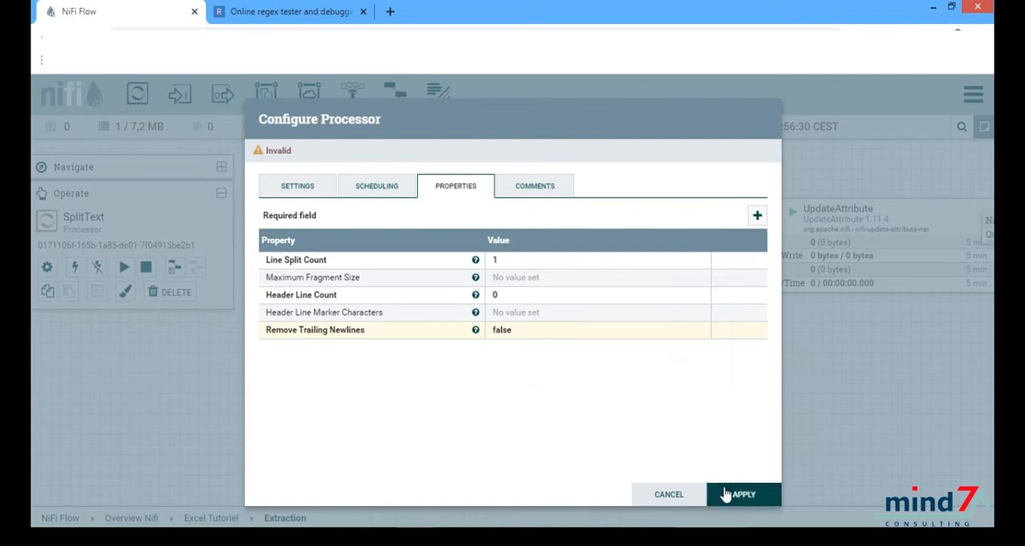
Step: Add an output port named Fin Extraction below SplitText, sending to local connections
{"action": "left_click_drag", "start_coordinate": [672, 424], "coordinate": [657, 259]}
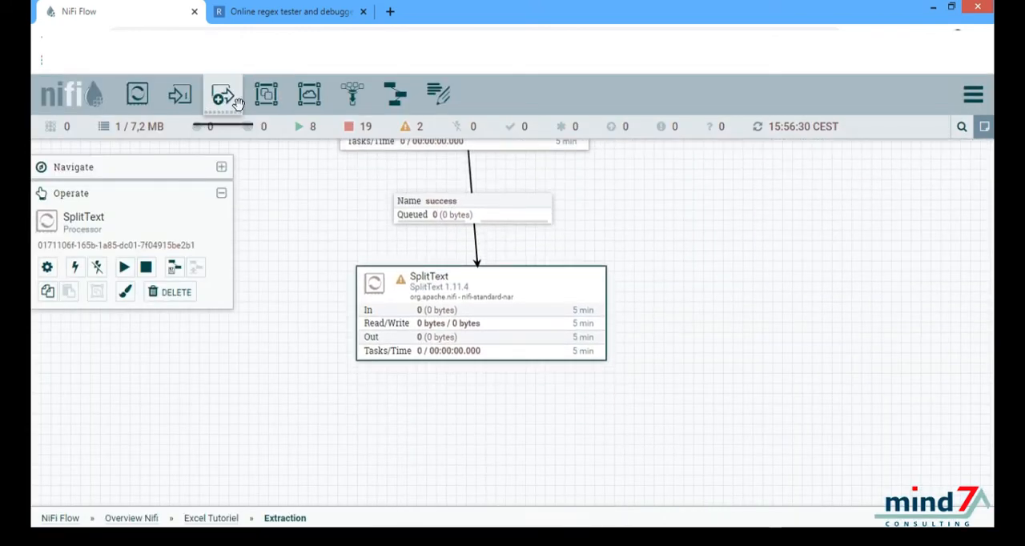
{"action": "left_click_drag", "start_coordinate": [228, 120], "coordinate": [485, 478]}
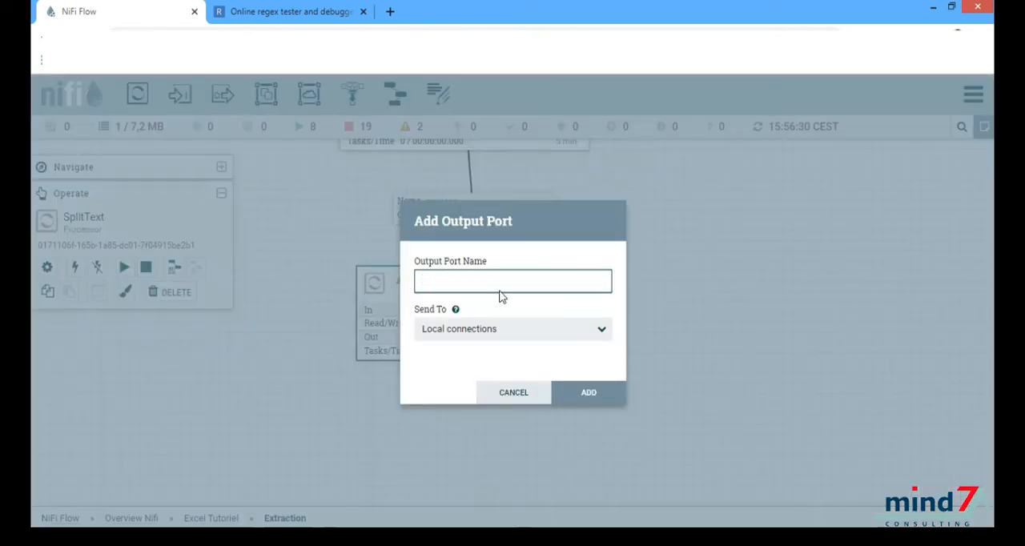
{"action": "type", "text": "Fin "}
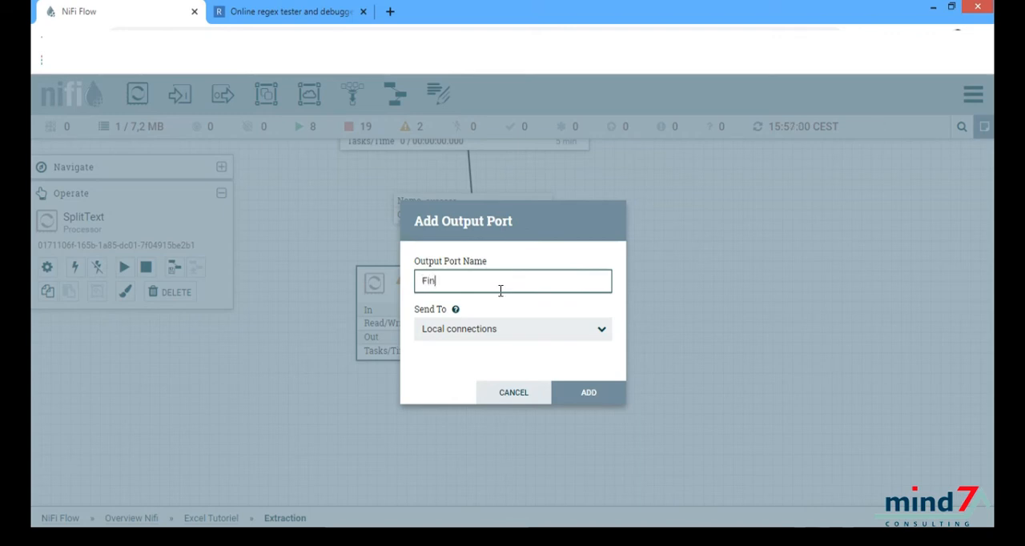
{"action": "type", "text": "Extraction"}
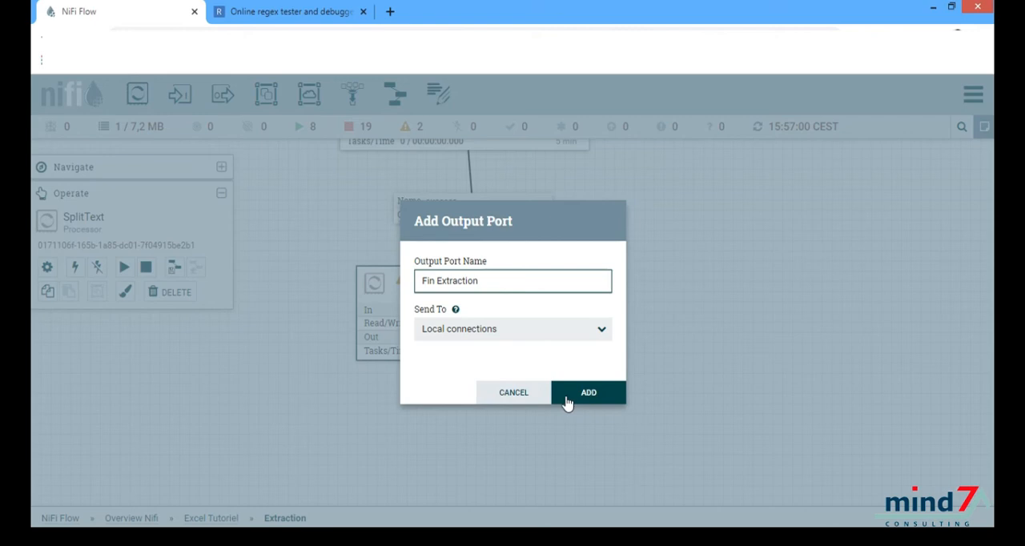
{"action": "left_click", "coordinate": [565, 398]}
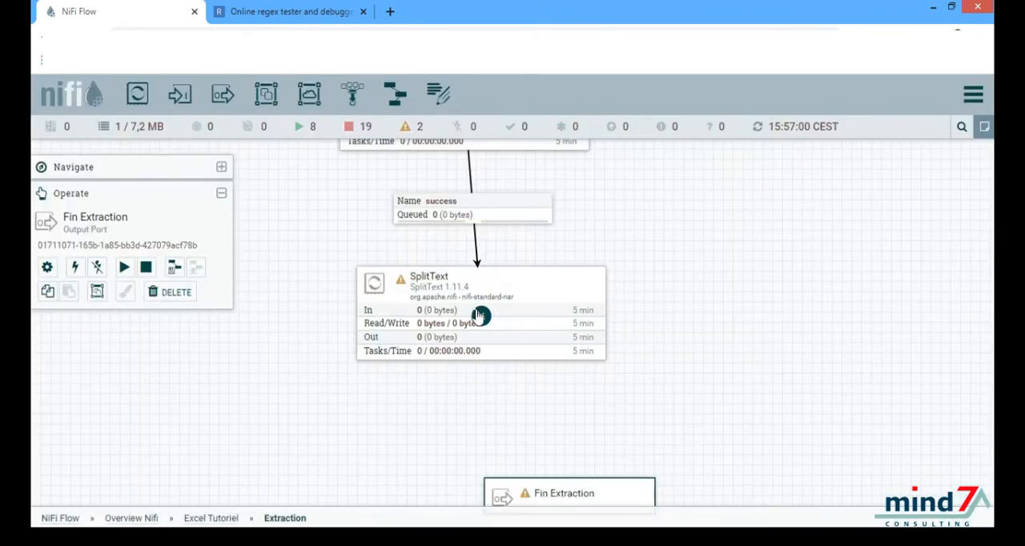
Step: Connect SplitText to the Fin Extraction output port for the splits relationship
{"action": "left_click_drag", "start_coordinate": [480, 317], "coordinate": [570, 494]}
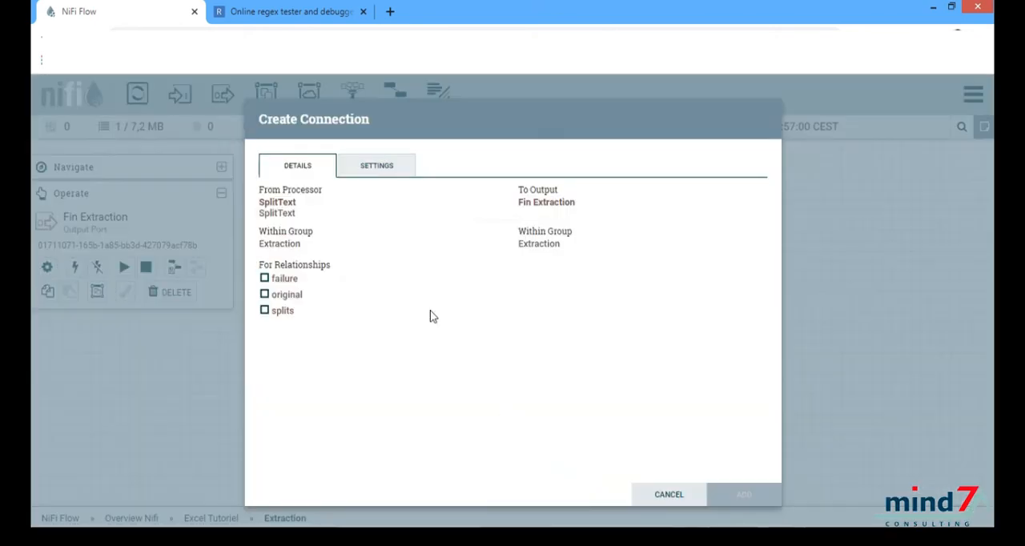
{"action": "left_click", "coordinate": [264, 311]}
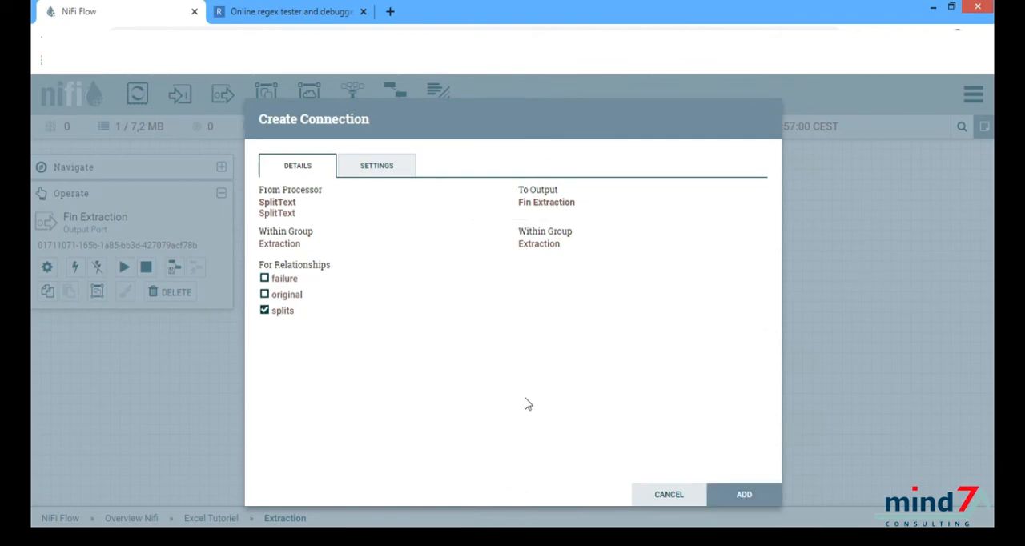
{"action": "left_click", "coordinate": [725, 495]}
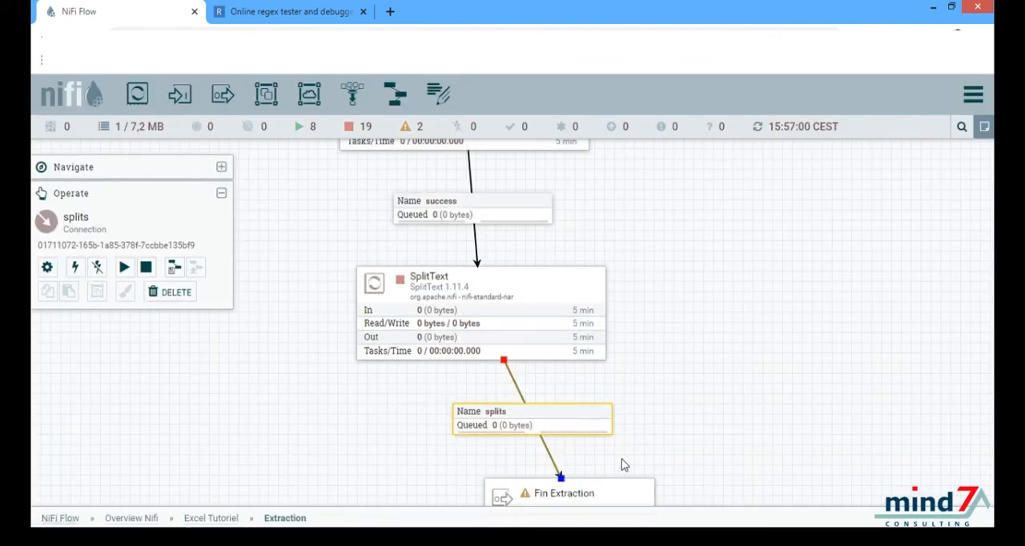
Step: Start the ConvertExcelToCSVProcessor and SplitText processors
{"action": "left_click_drag", "start_coordinate": [401, 418], "coordinate": [454, 503]}
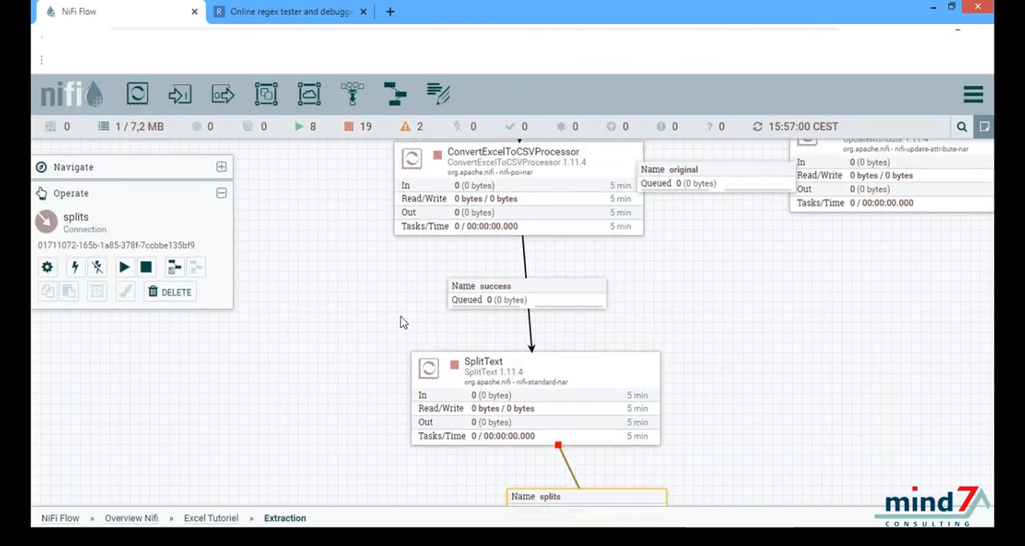
{"action": "left_click", "coordinate": [527, 242]}
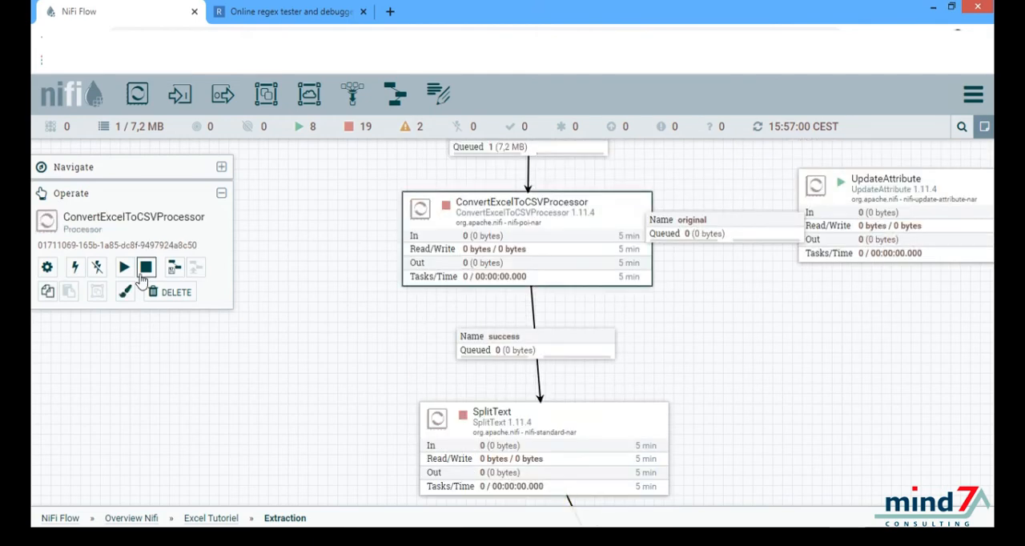
{"action": "left_click", "coordinate": [131, 273]}
{"action": "left_click_drag", "start_coordinate": [350, 343], "coordinate": [343, 215]}
{"action": "left_click", "coordinate": [454, 304]}
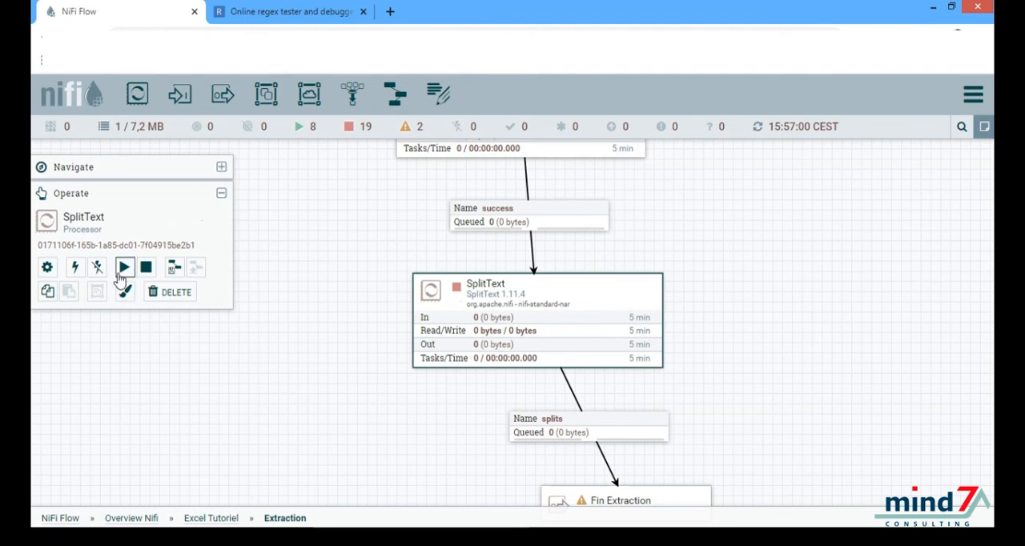
{"action": "left_click", "coordinate": [124, 269]}
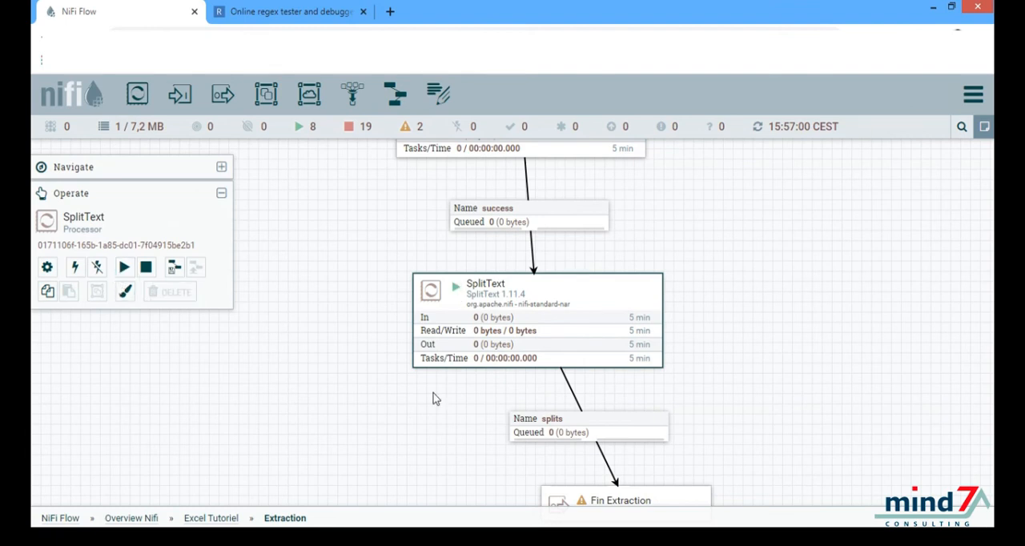
Step: Refresh the Extraction group's canvas to update the flow statistics
{"action": "left_click_drag", "start_coordinate": [437, 429], "coordinate": [433, 438]}
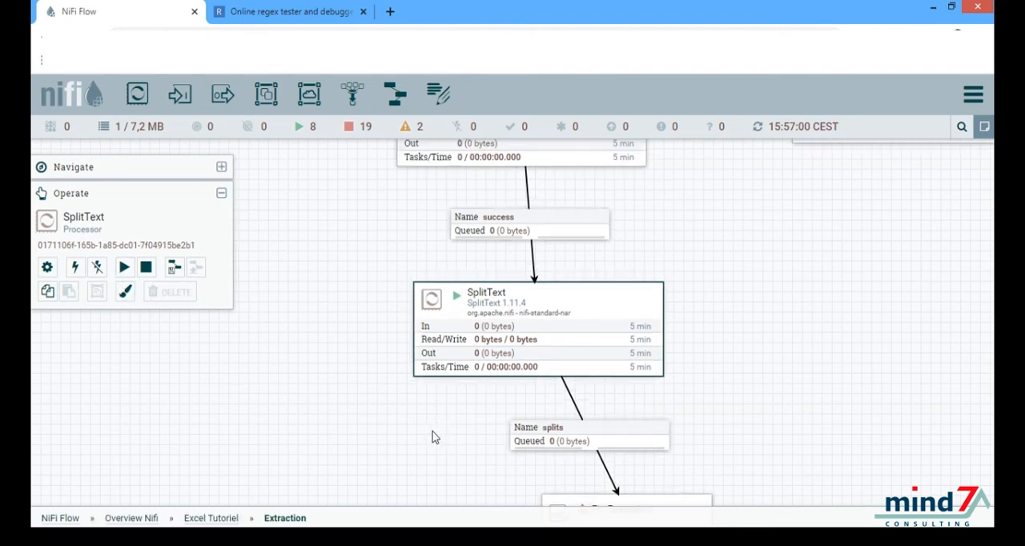
{"action": "right_click", "coordinate": [432, 438]}
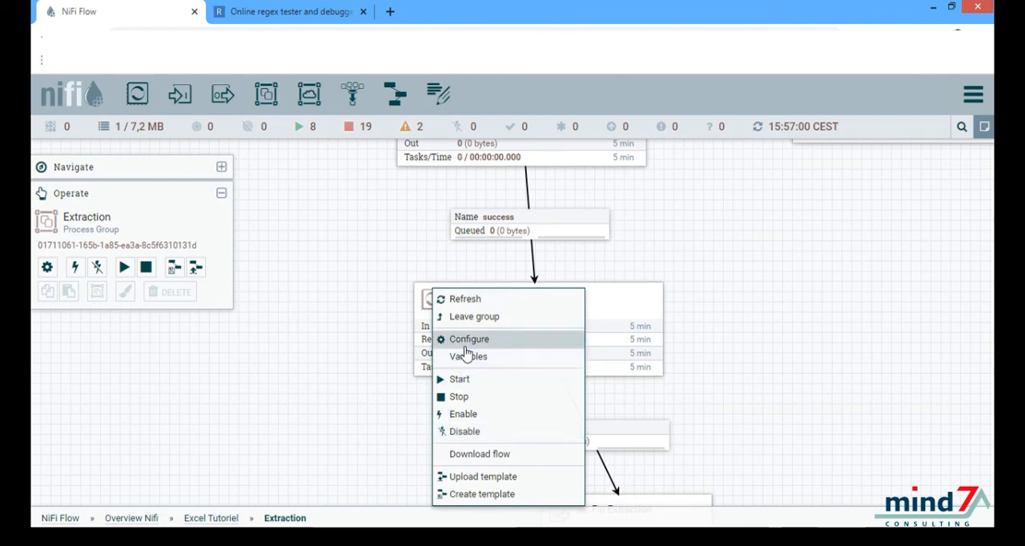
{"action": "left_click", "coordinate": [461, 299]}
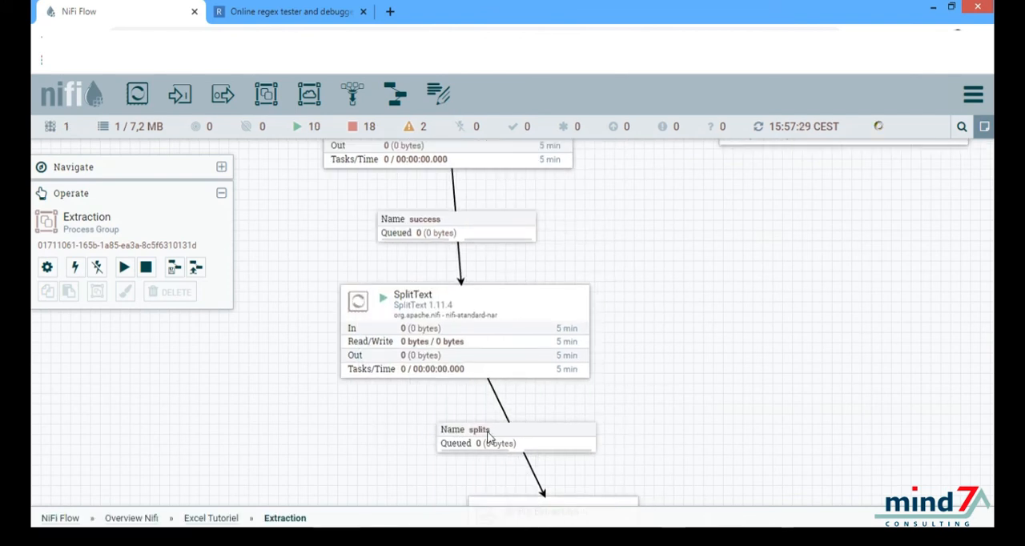
{"action": "left_click", "coordinate": [838, 538]}
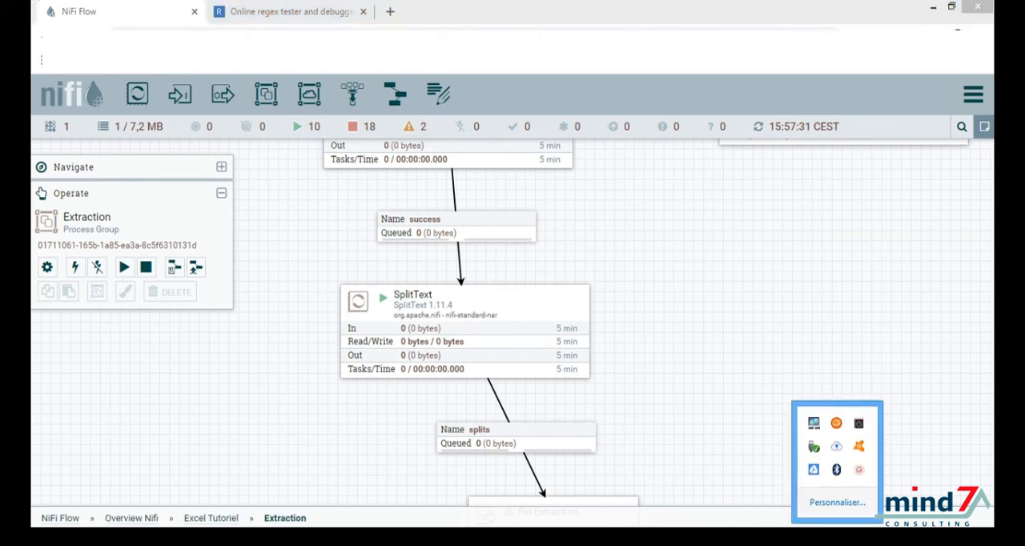
{"action": "left_click", "coordinate": [859, 470]}
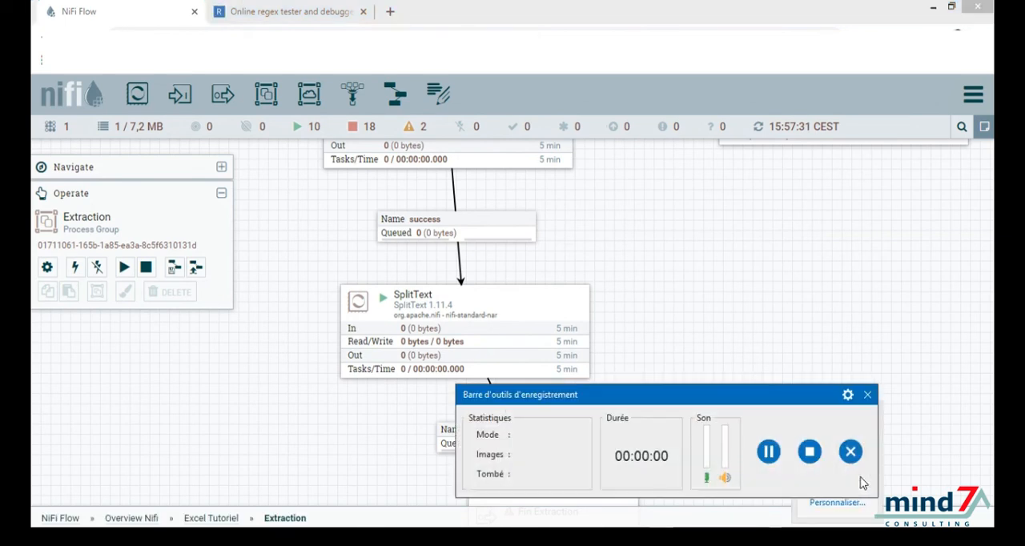
{"action": "left_click", "coordinate": [769, 453]}
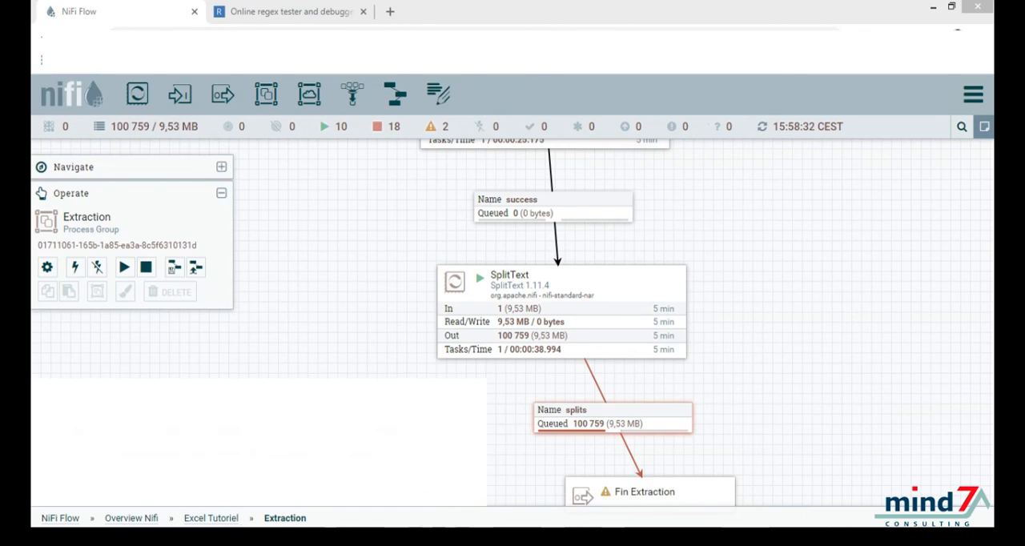
Step: Check the Archive folder in the file explorer for the newly archived Ventes file, then return to NiFi
{"action": "left_click", "coordinate": [219, 537]}
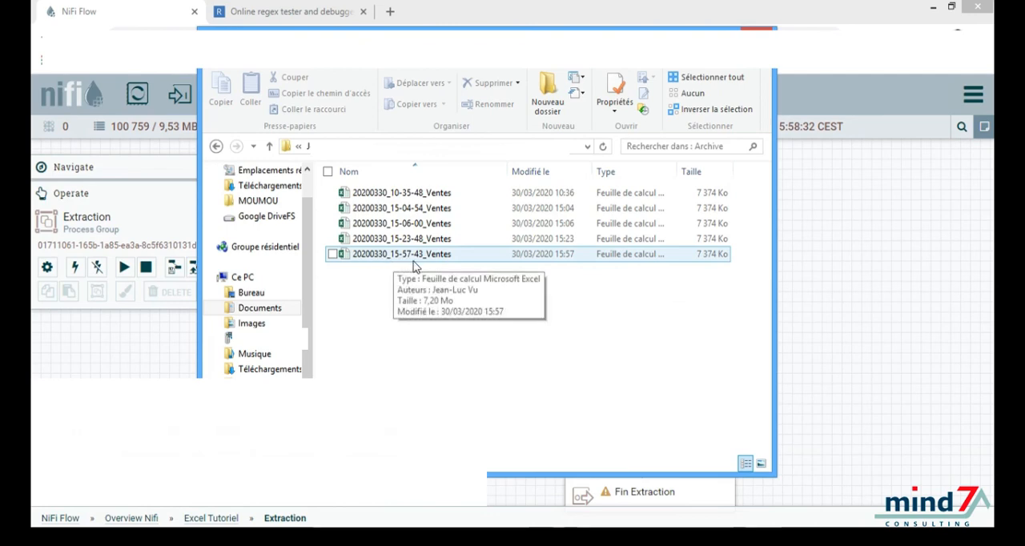
{"action": "left_click", "coordinate": [814, 324]}
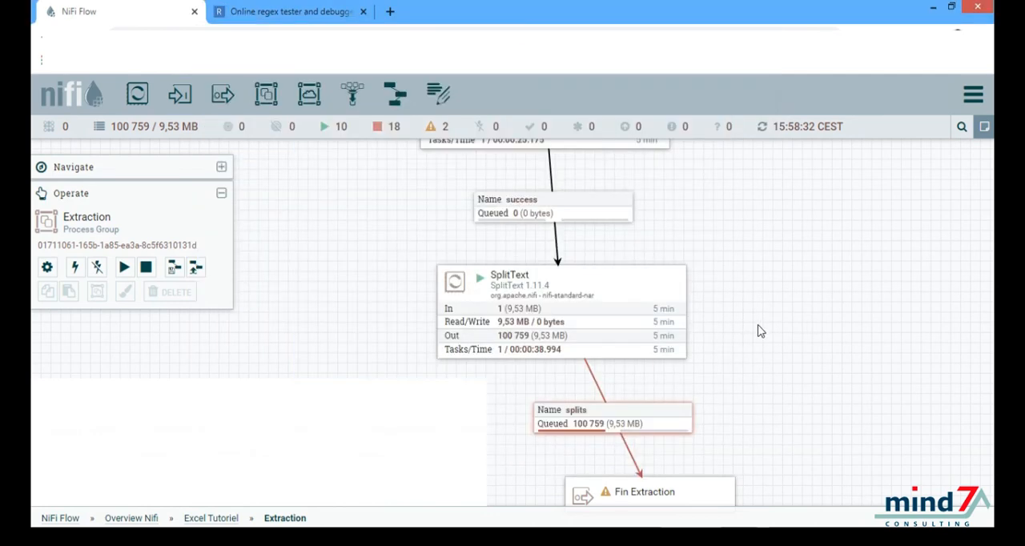
Step: List the queue of the splits connection and view the content of the flowfiles at positions 1 and 2
{"action": "left_click_drag", "start_coordinate": [761, 332], "coordinate": [767, 281]}
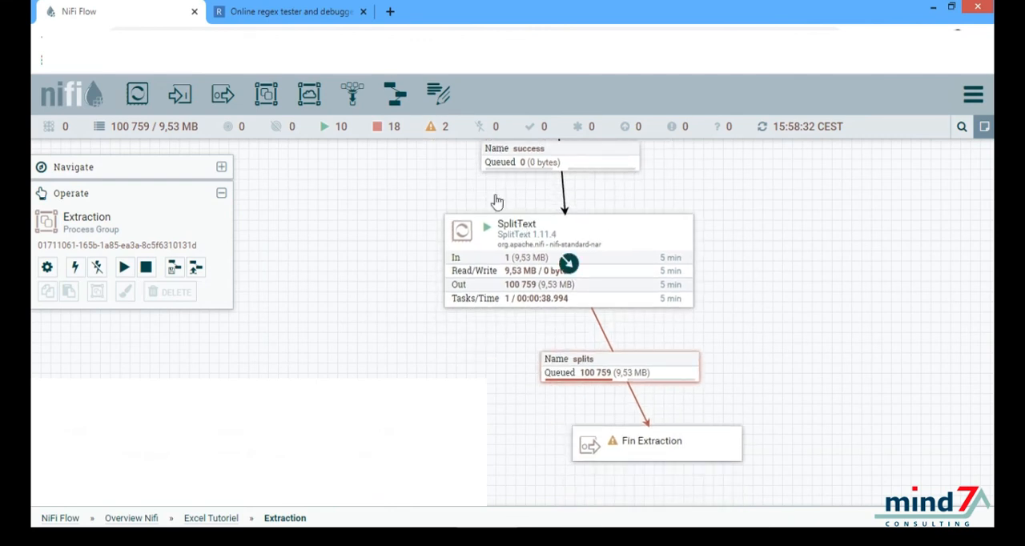
{"action": "right_click", "coordinate": [575, 378]}
{"action": "left_click", "coordinate": [593, 387]}
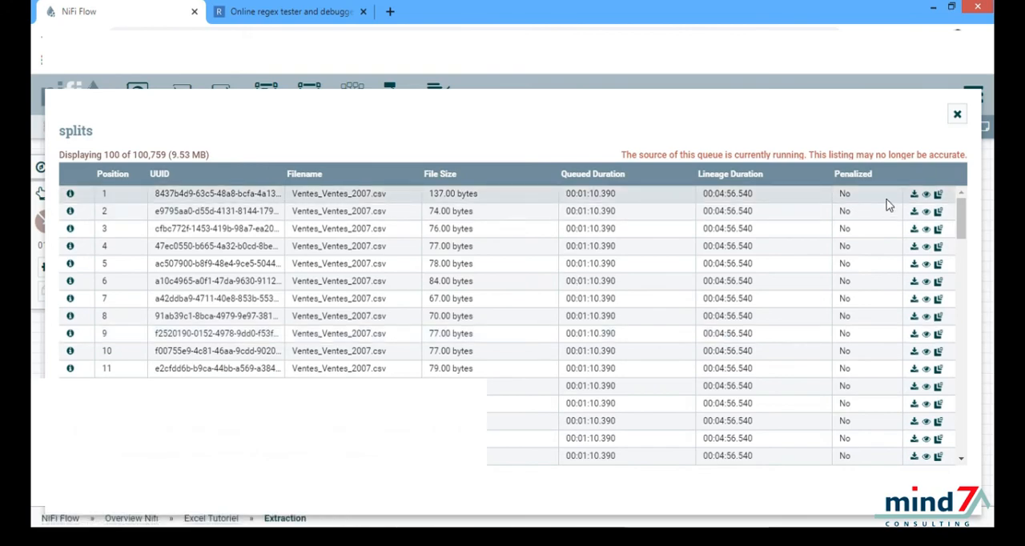
{"action": "left_click", "coordinate": [925, 196]}
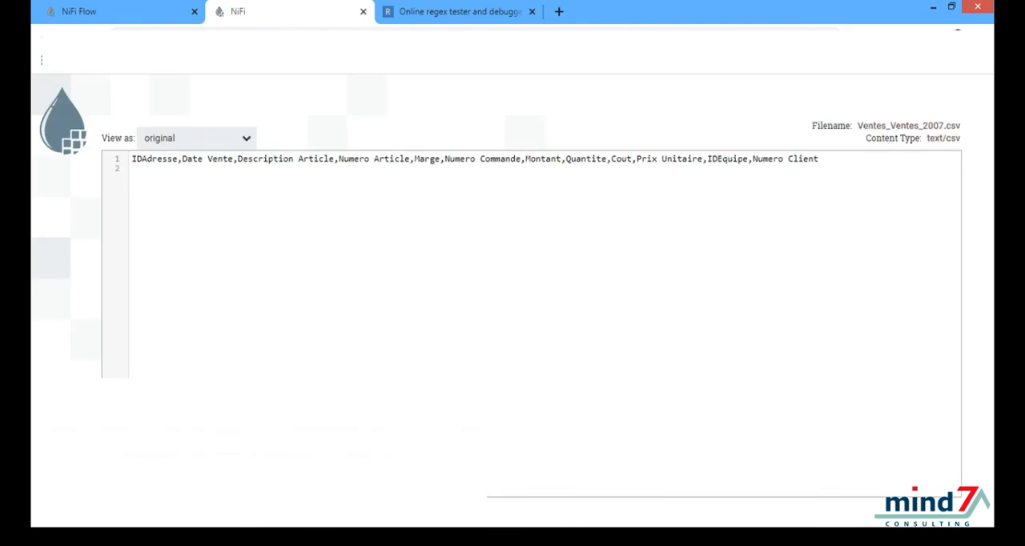
{"action": "left_click", "coordinate": [148, 14]}
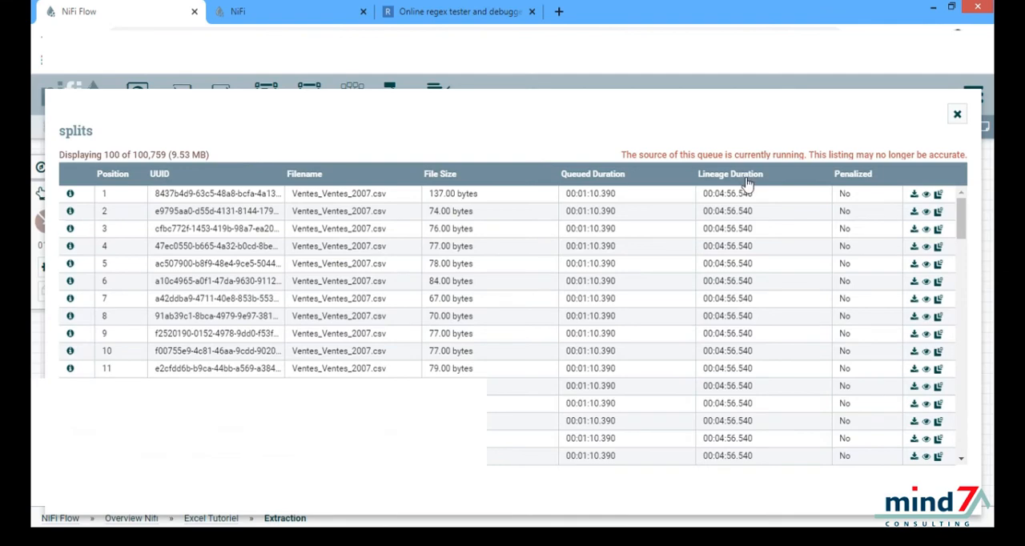
{"action": "left_click", "coordinate": [926, 213]}
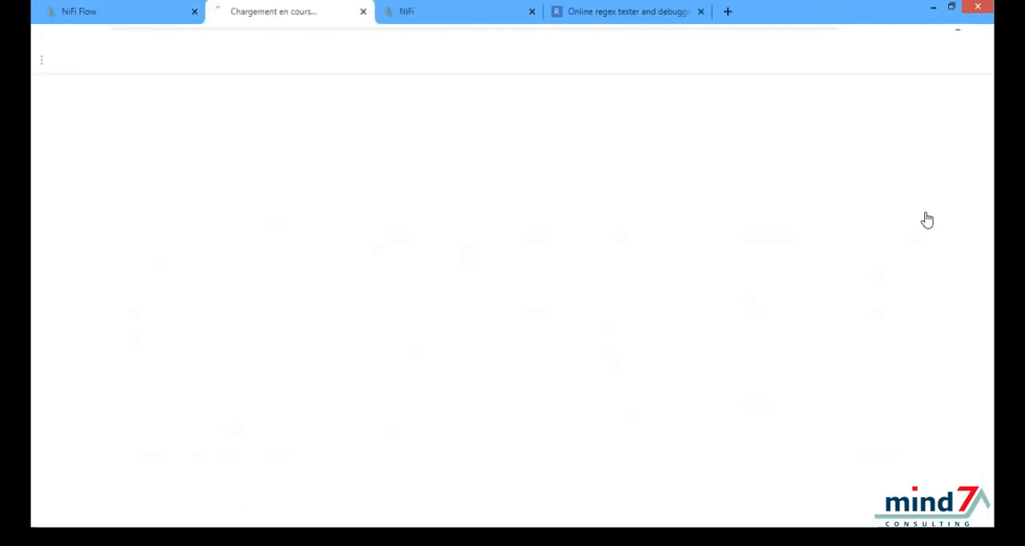